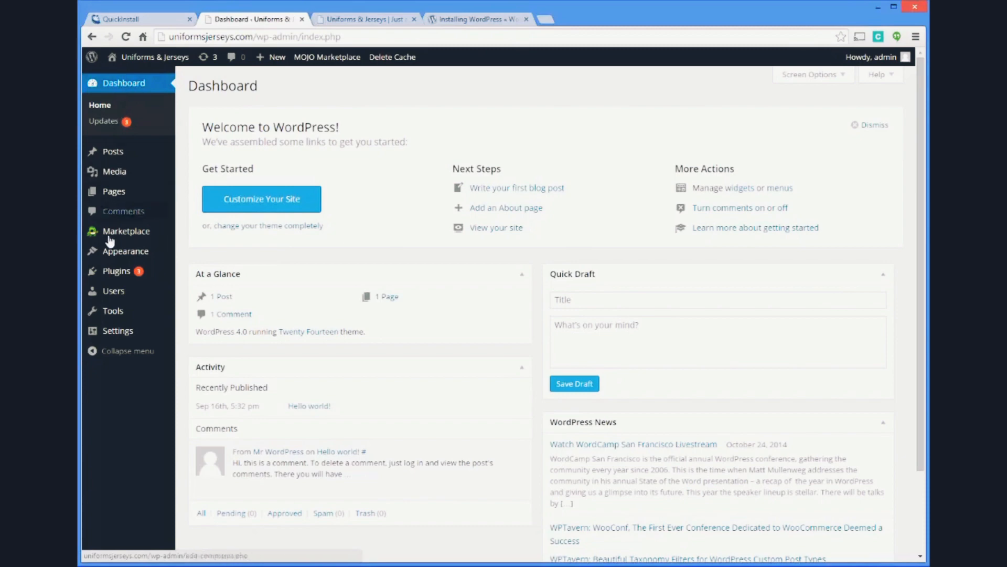
Deactivate the MOJO Marketplace plugin among the installed plugins
{"action": "left_click", "coordinate": [117, 271]}
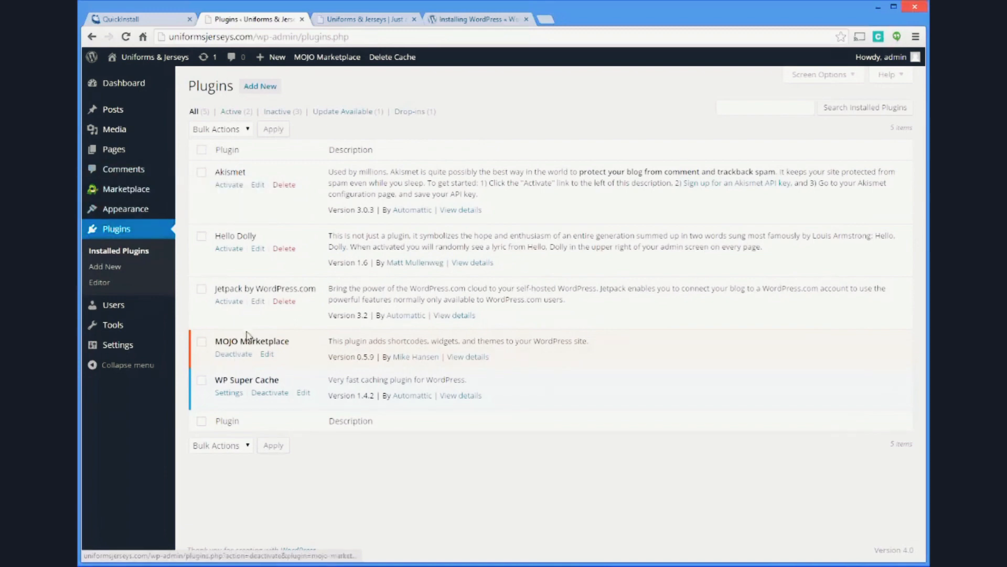
{"action": "left_click", "coordinate": [233, 354]}
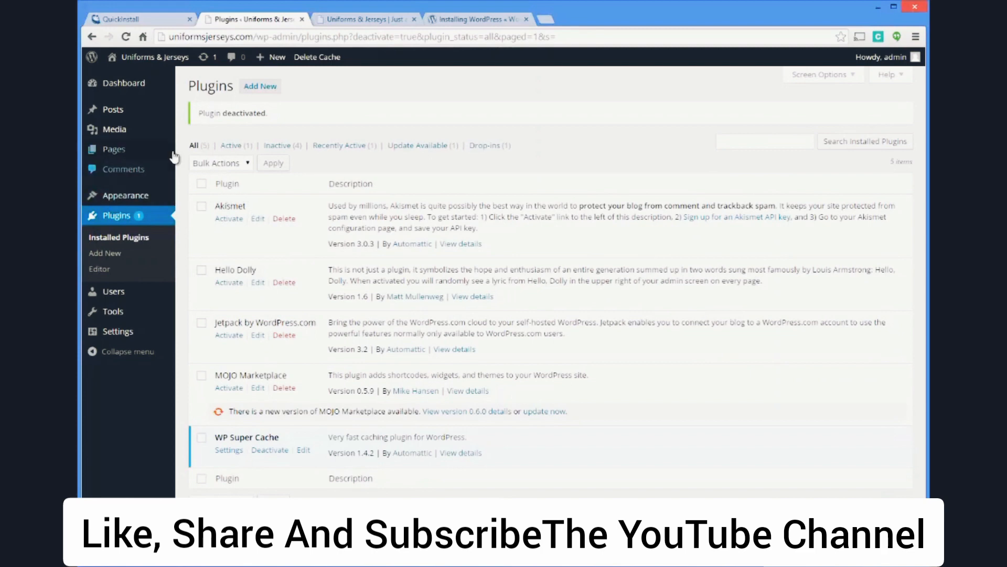
Search the plugin directory for "google xml sitemap", then install and activate the Google XML Sitemaps plugin
{"action": "mouse_move", "coordinate": [178, 156]}
{"action": "left_click", "coordinate": [260, 86]}
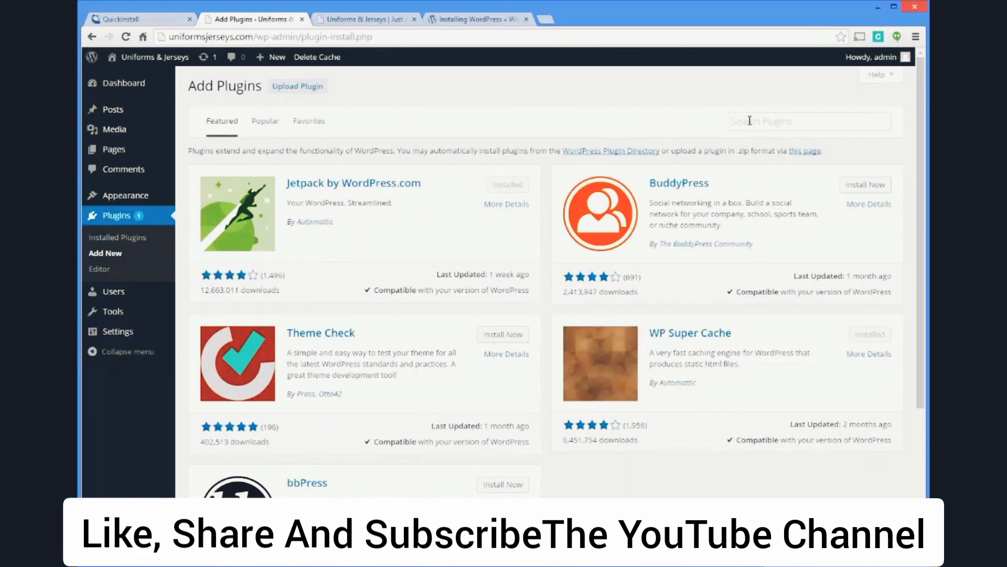
{"action": "left_click", "coordinate": [745, 121]}
{"action": "type", "text": "ap"}
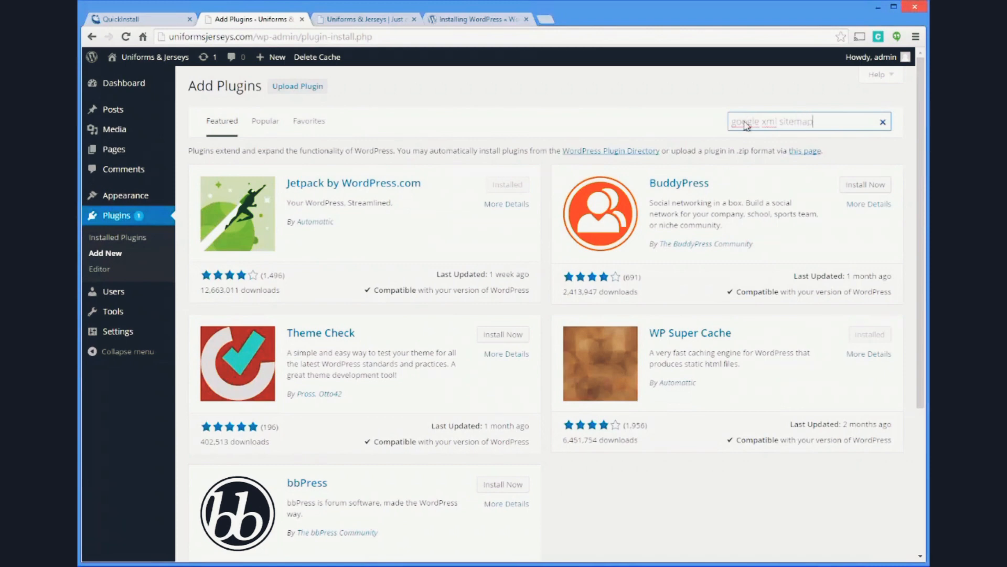
{"action": "key", "text": "Return"}
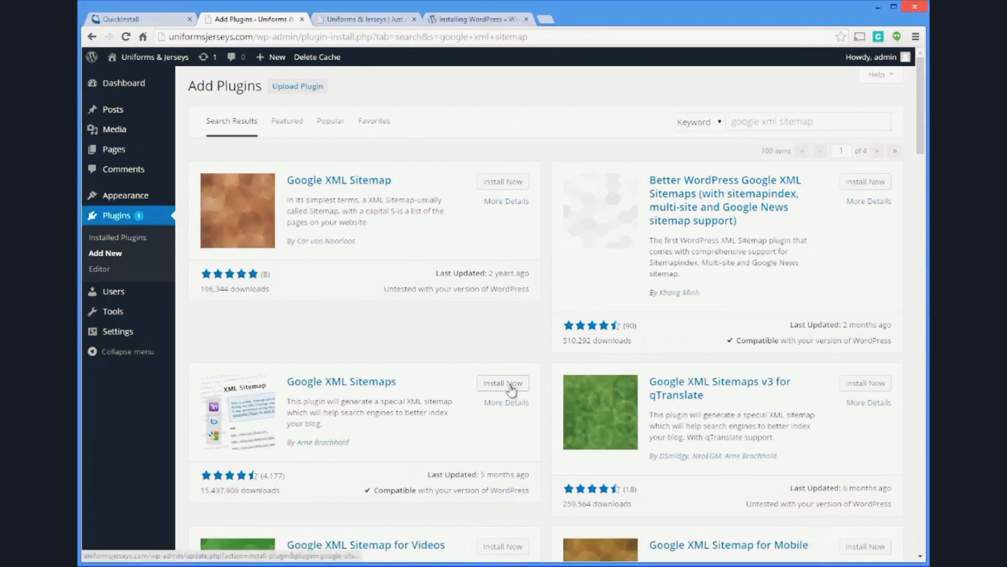
{"action": "left_click", "coordinate": [323, 385]}
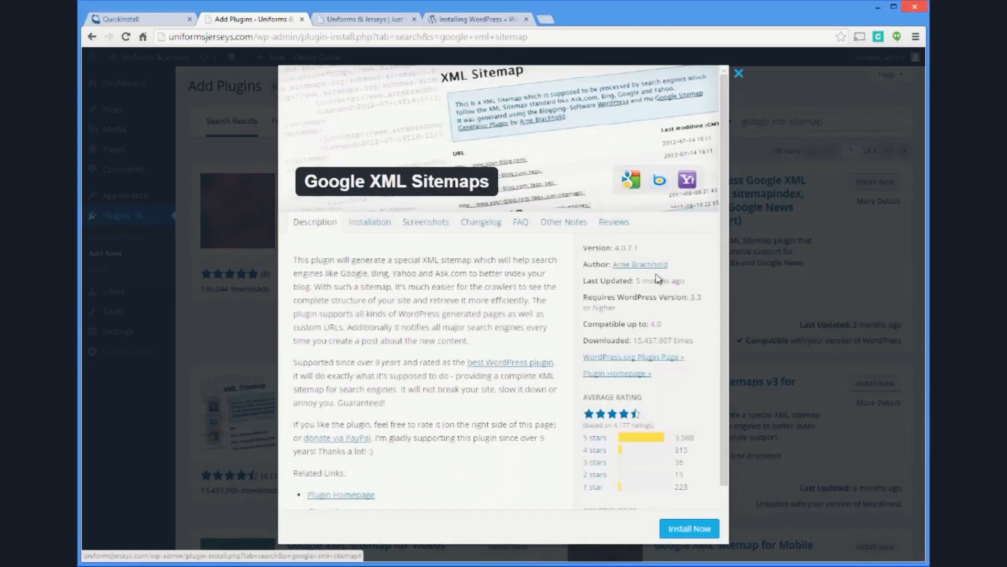
{"action": "left_click", "coordinate": [694, 529]}
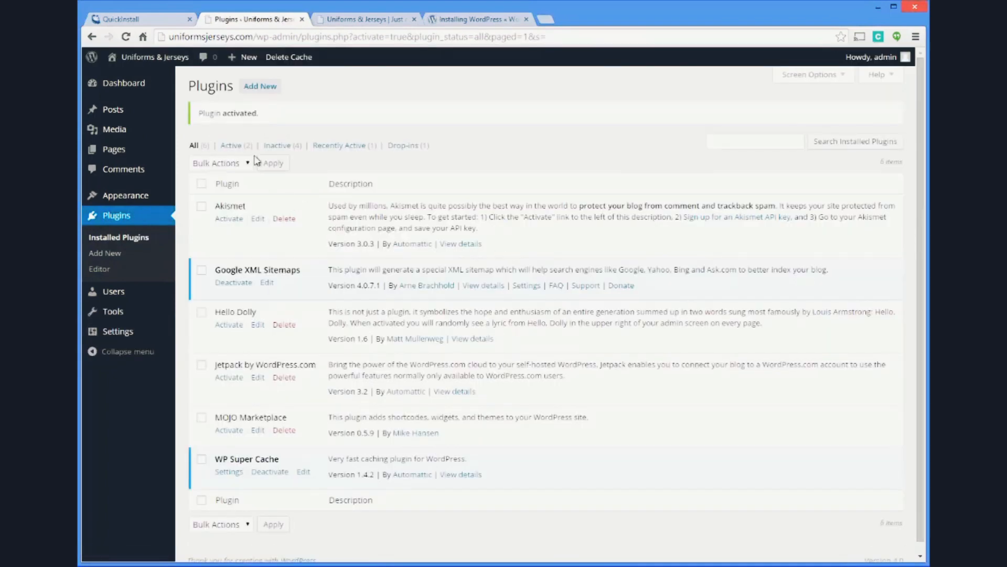
Search the plugin directory for "yoast seo", then install and activate WordPress SEO by Yoast
{"action": "left_click", "coordinate": [260, 86]}
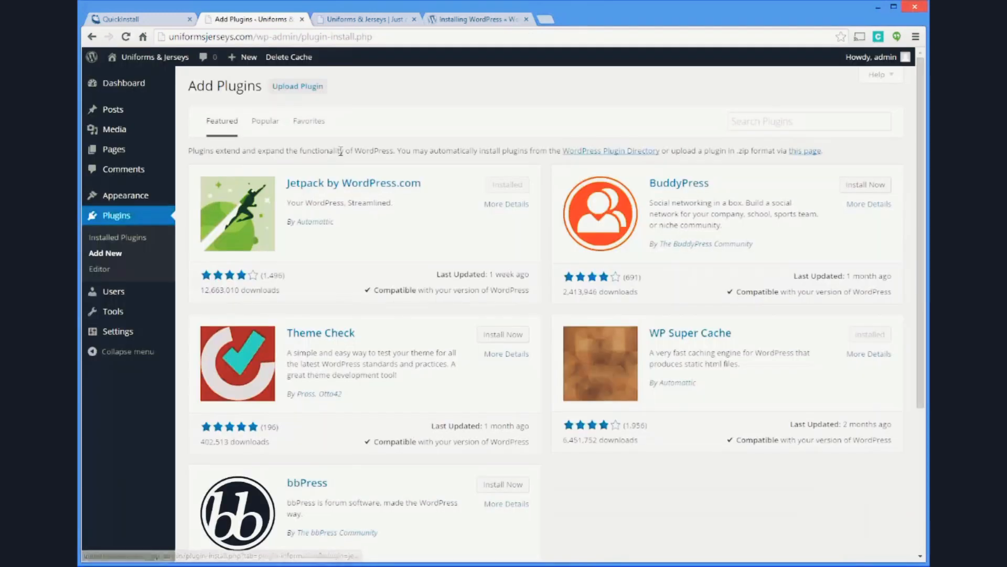
{"action": "left_click", "coordinate": [753, 123]}
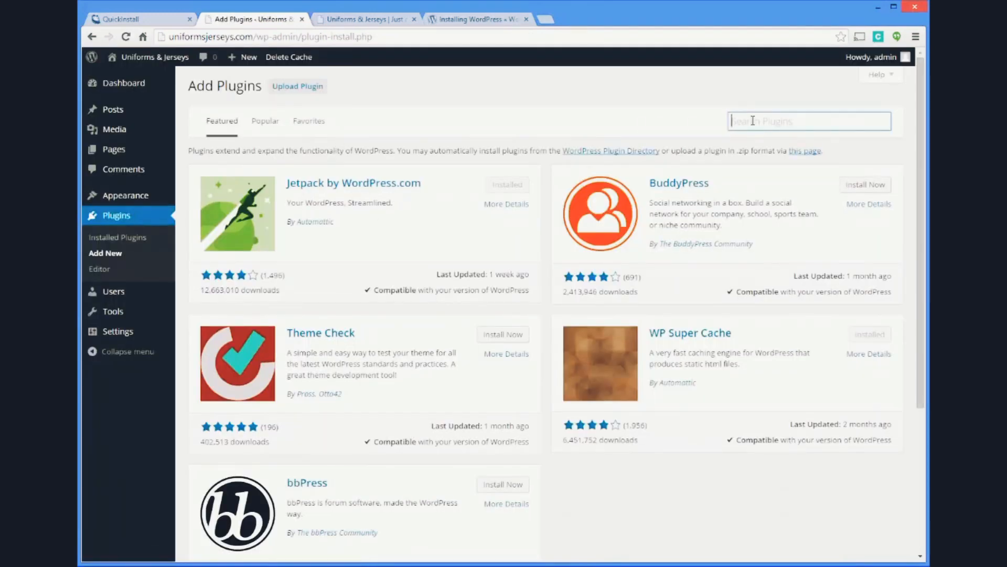
{"action": "type", "text": "yoast seo"}
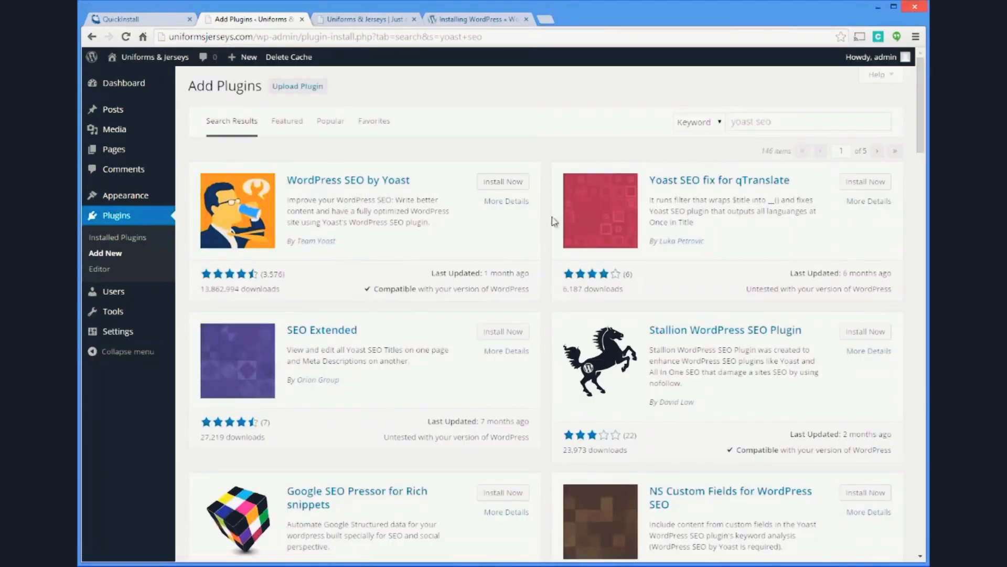
{"action": "left_click", "coordinate": [514, 184]}
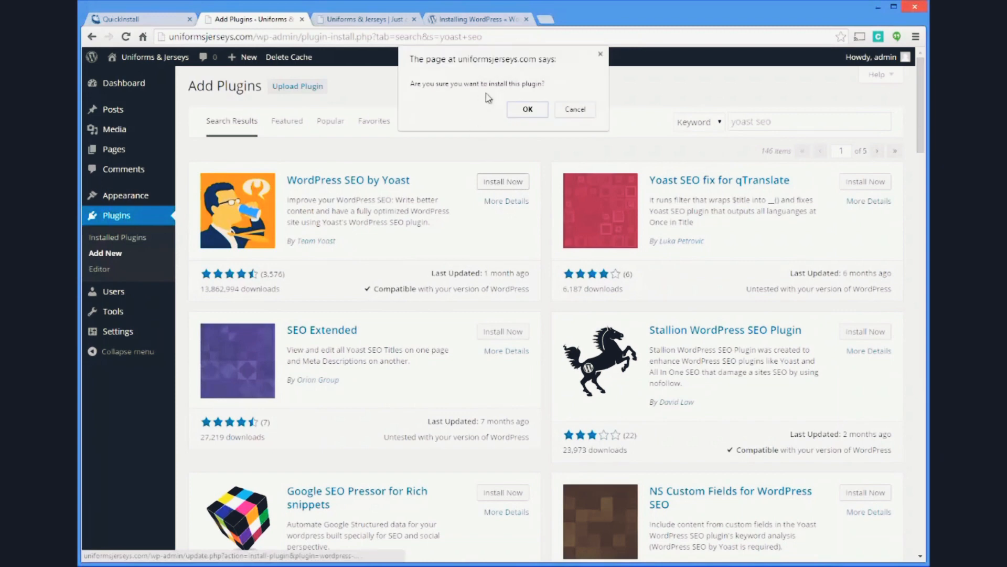
{"action": "left_click", "coordinate": [515, 110]}
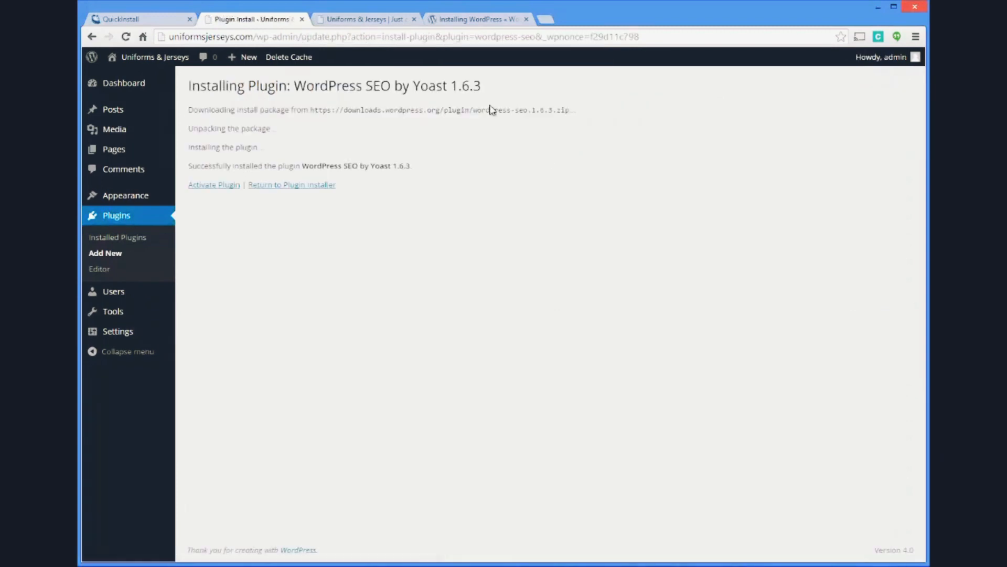
{"action": "left_click", "coordinate": [210, 185]}
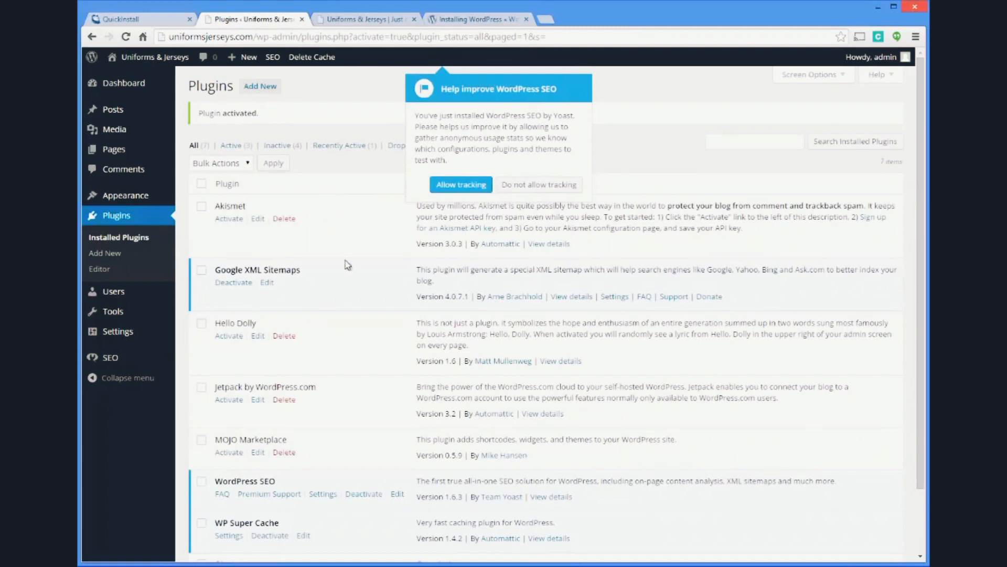
Check the site for available WordPress, plugin and theme updates, and allow usage tracking for WordPress SEO
{"action": "left_click", "coordinate": [134, 85]}
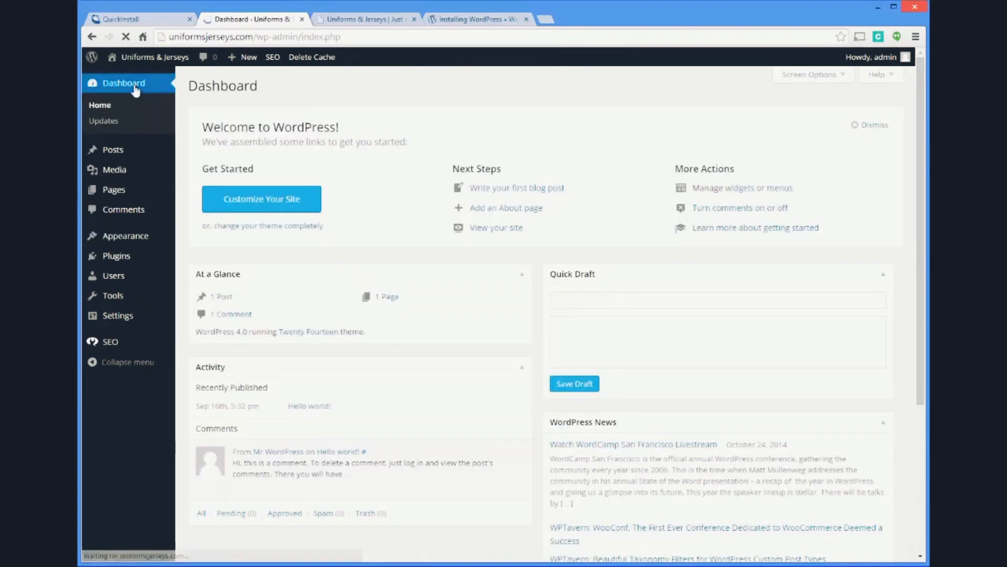
{"action": "left_click", "coordinate": [113, 120]}
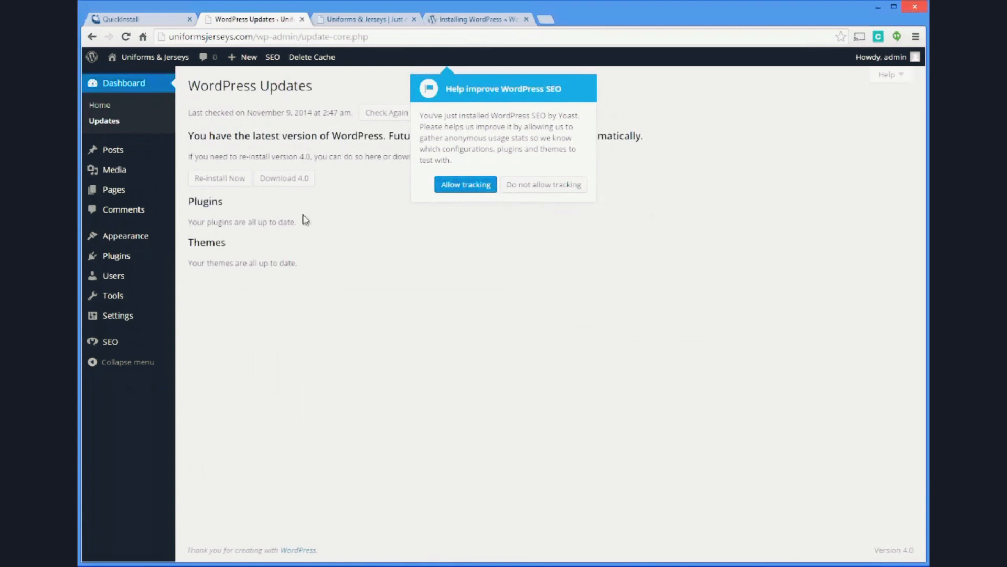
{"action": "left_click", "coordinate": [448, 184]}
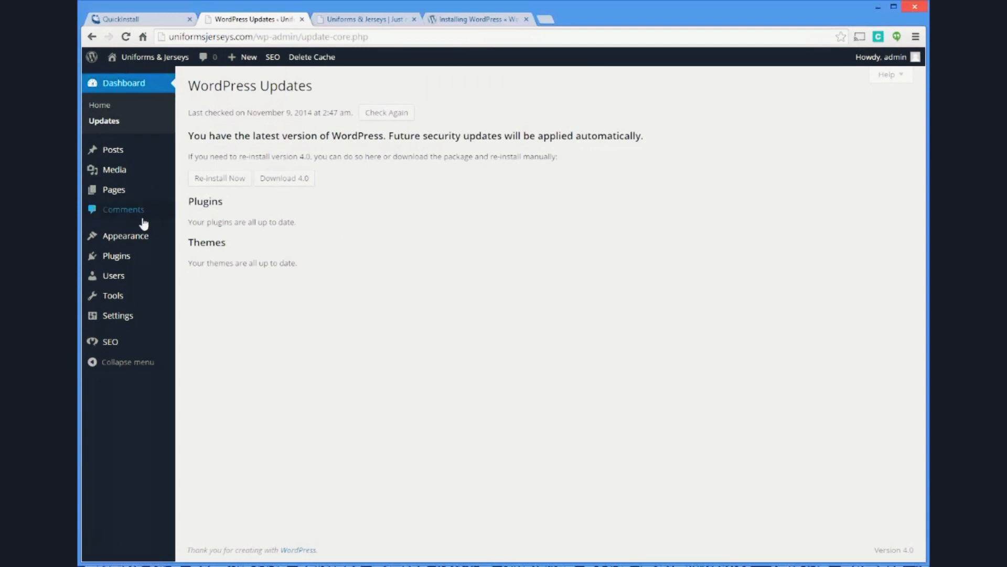
Dismiss the WordPress SEO tour in the theme manager and activate the Twenty Twelve theme
{"action": "mouse_move", "coordinate": [131, 342]}
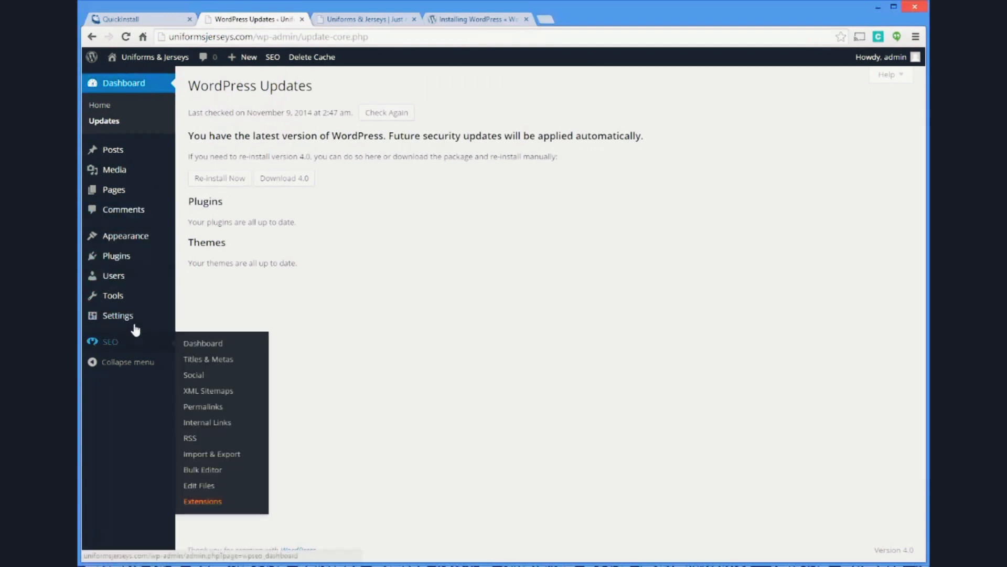
{"action": "mouse_move", "coordinate": [144, 239]}
{"action": "left_click", "coordinate": [195, 238]}
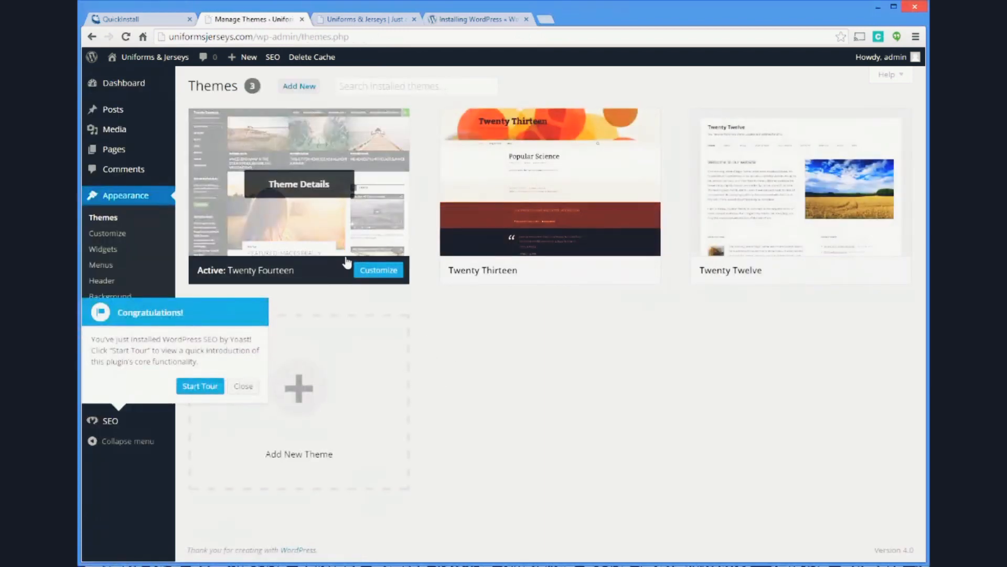
{"action": "left_click", "coordinate": [233, 388]}
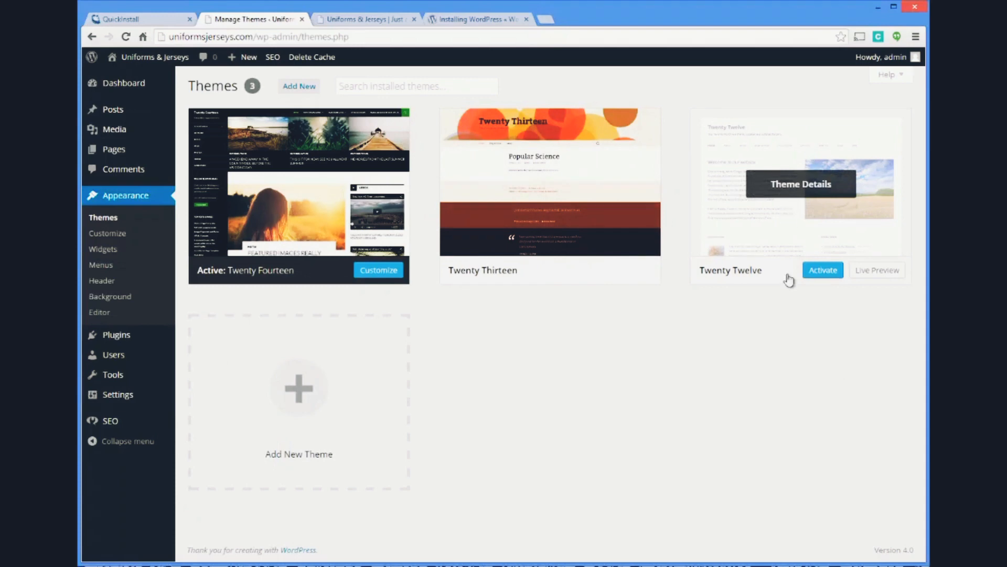
{"action": "left_click", "coordinate": [815, 271]}
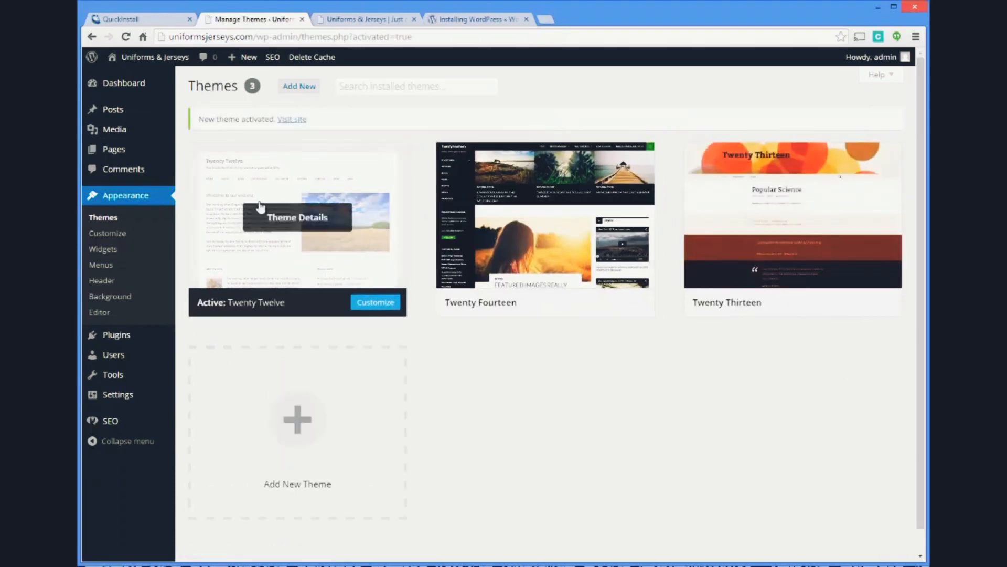
Reload the public site to examine its appearance with the new theme, and return to the theme manager
{"action": "left_click", "coordinate": [373, 20]}
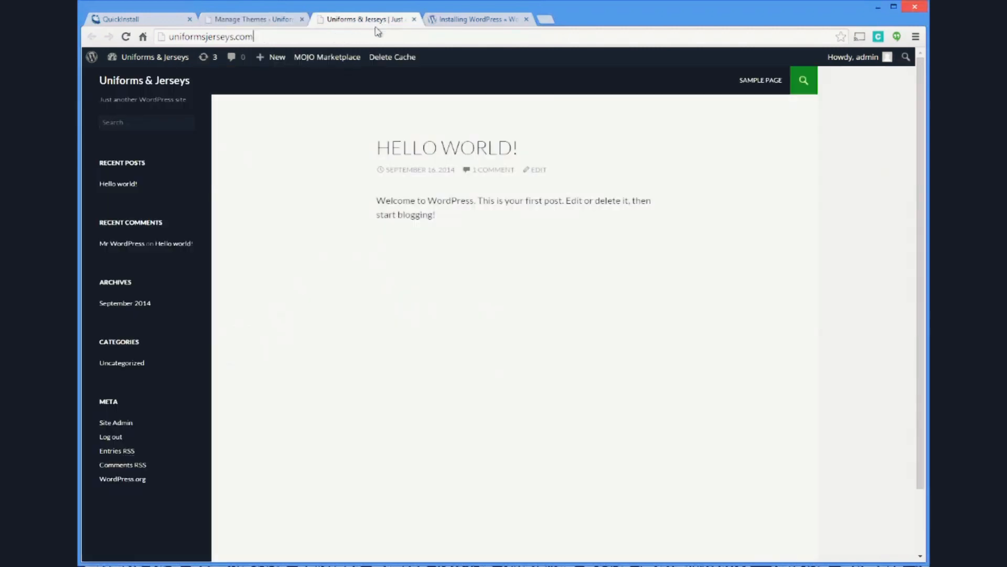
{"action": "key", "text": "Return"}
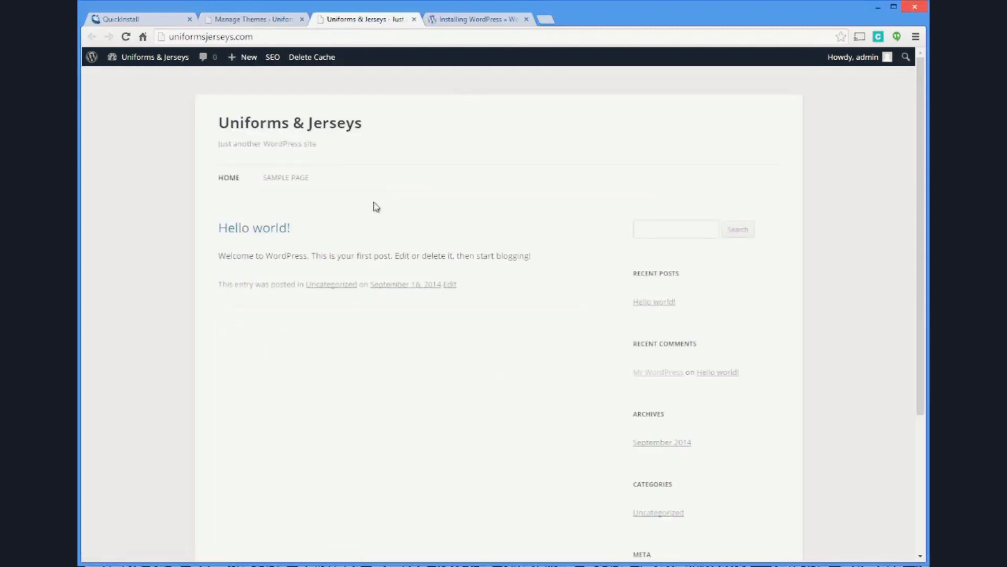
{"action": "left_click", "coordinate": [291, 21]}
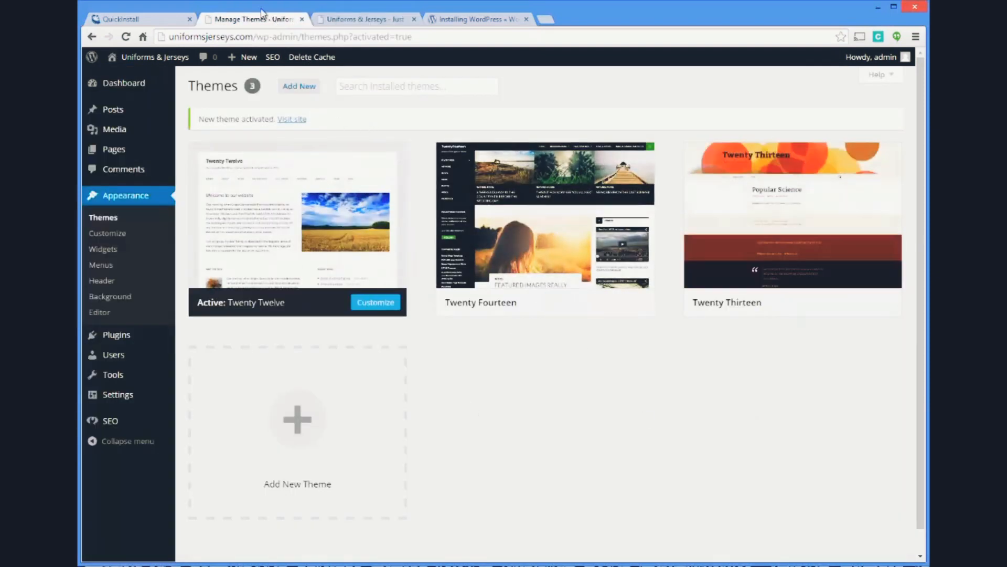
{"action": "left_click", "coordinate": [357, 21]}
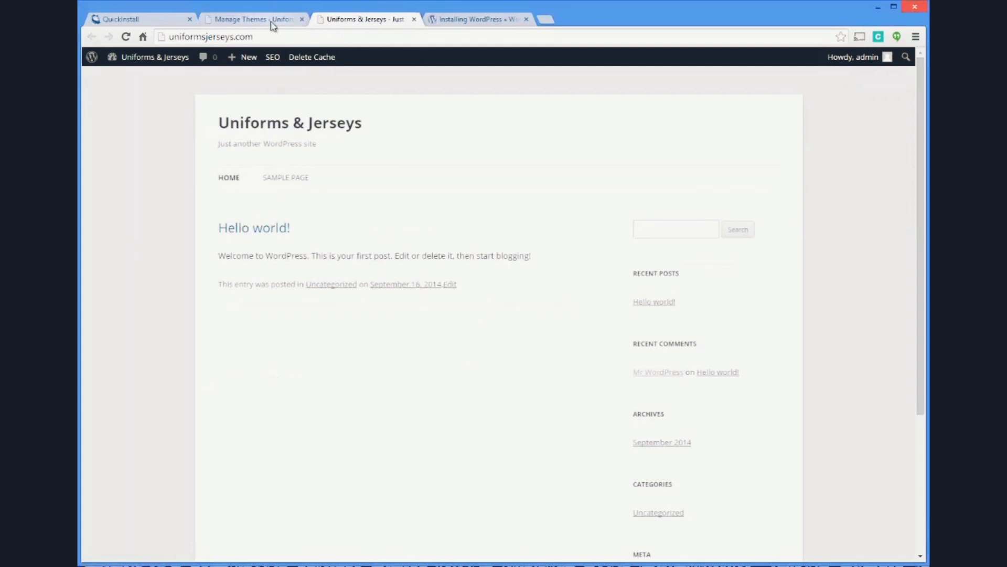
{"action": "left_click", "coordinate": [272, 21]}
{"action": "scroll", "coordinate": [472, 382], "scroll_direction": "down", "scroll_amount": 1}
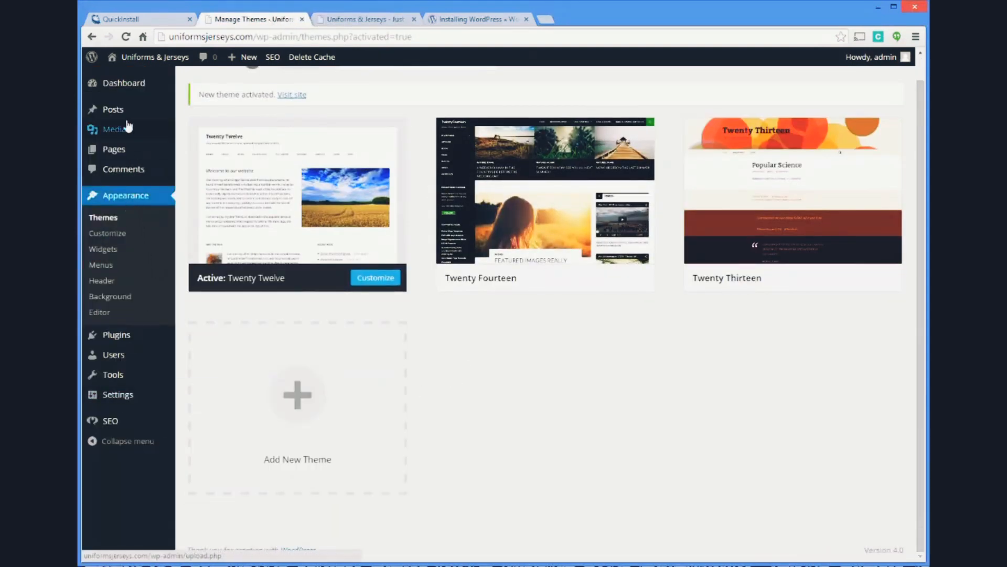
{"action": "left_click", "coordinate": [121, 395]}
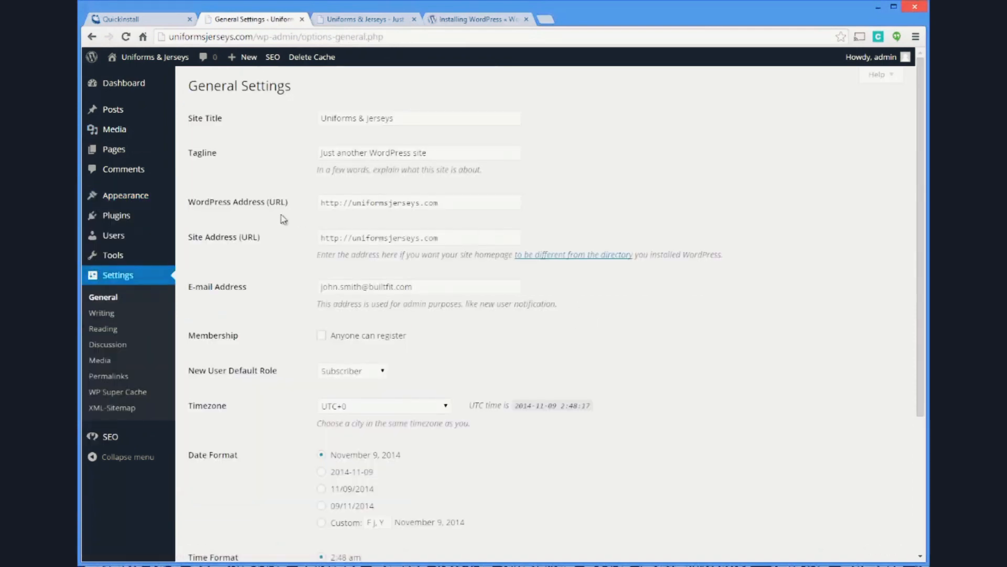
{"action": "left_click", "coordinate": [352, 204]}
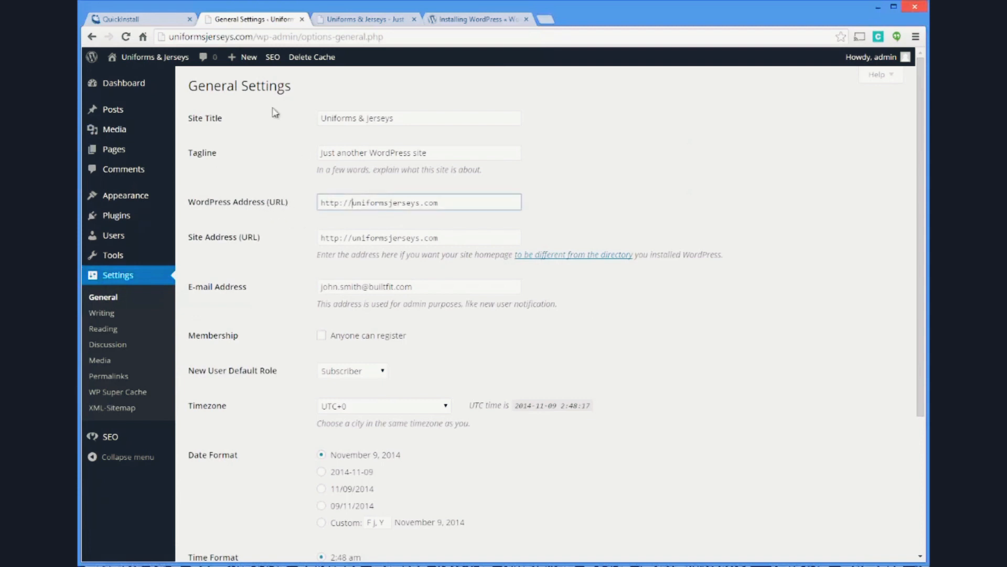
{"action": "left_click", "coordinate": [175, 20]}
{"action": "left_click", "coordinate": [250, 19]}
{"action": "type", "text": "www."}
{"action": "left_click", "coordinate": [352, 238]}
{"action": "type", "text": "www."}
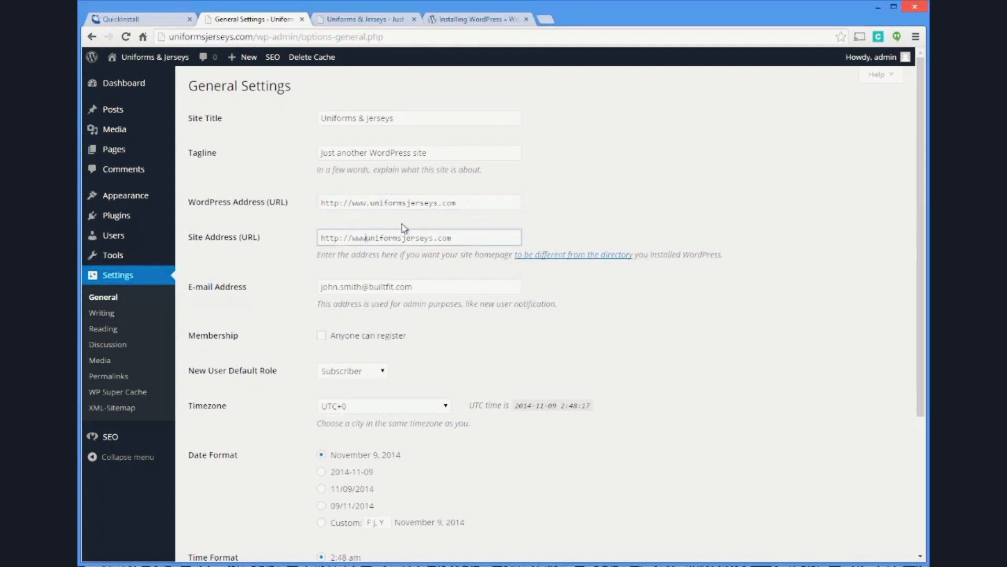
{"action": "type", "text": "."}
{"action": "key", "text": "ctrl+a"}
{"action": "key", "text": "End"}
{"action": "key", "text": "ctrl+a"}
{"action": "key", "text": "End"}
Set the tagline to "Your one stop shop for sports uniforms and jerseys!" and save the General Settings
{"action": "triple_click", "coordinate": [445, 153]}
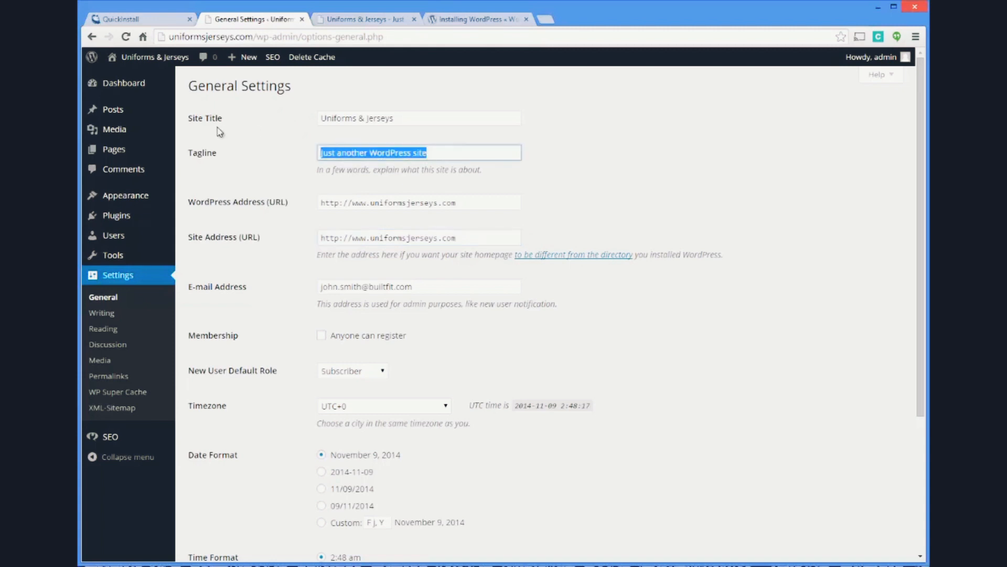
{"action": "key", "text": "BackSpace"}
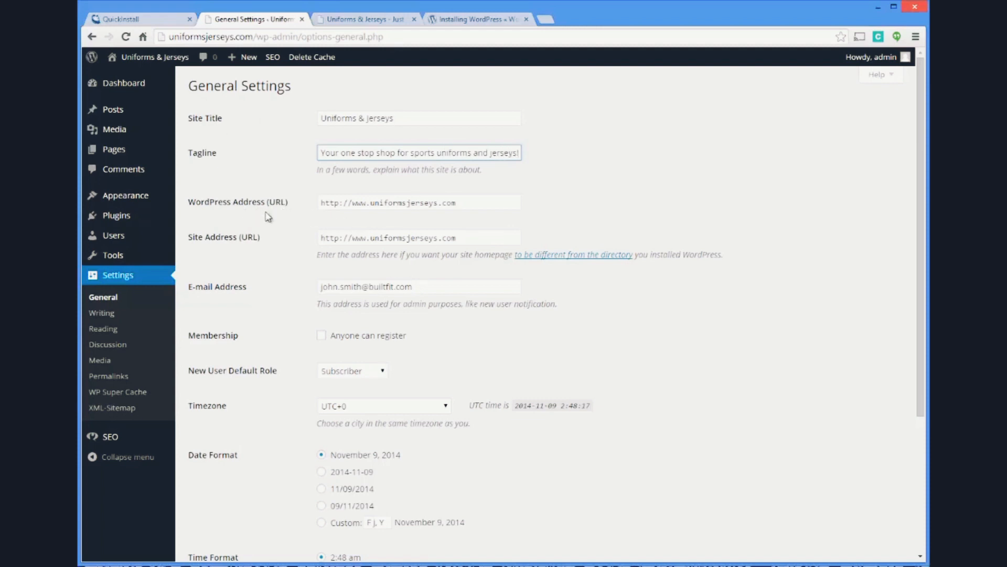
{"action": "left_click", "coordinate": [371, 203]}
{"action": "left_click_drag", "start_coordinate": [371, 203], "coordinate": [354, 204]}
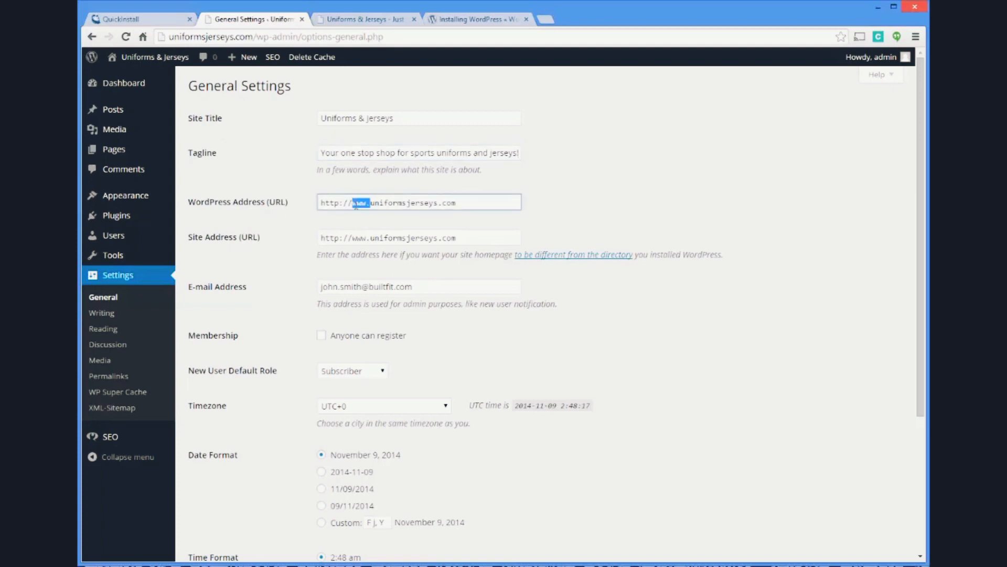
{"action": "left_click", "coordinate": [458, 205]}
{"action": "scroll", "coordinate": [565, 198], "scroll_direction": "down", "scroll_amount": 4}
{"action": "left_click", "coordinate": [215, 501]}
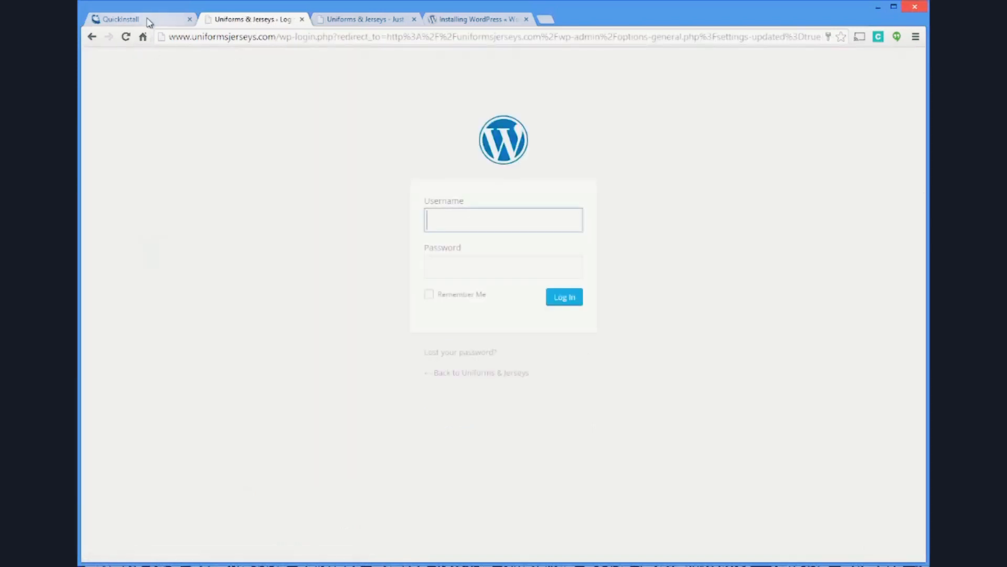
Switch to the QuickInstall page and copy the WordPress admin password from the installation details
{"action": "left_click", "coordinate": [149, 22]}
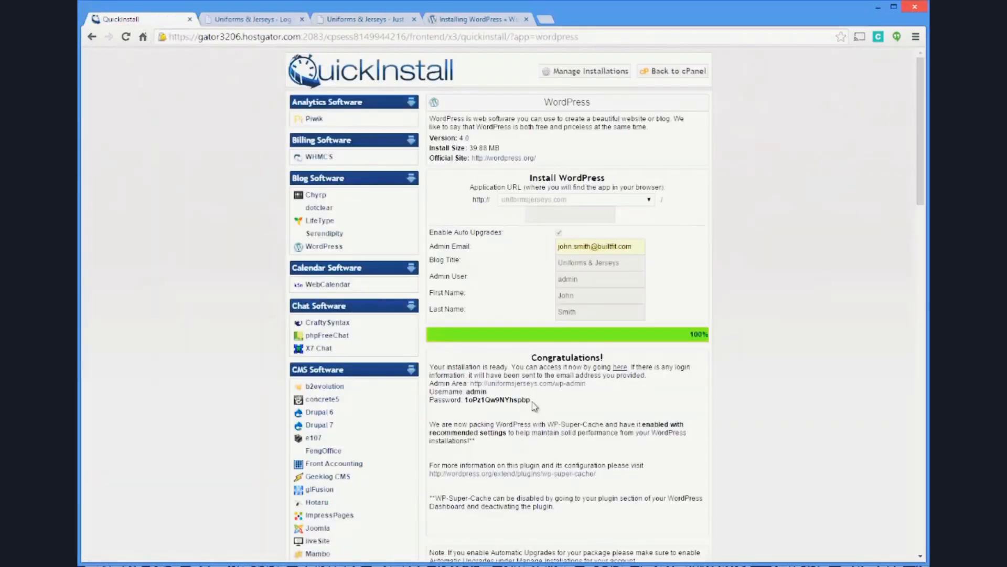
{"action": "left_click_drag", "start_coordinate": [532, 402], "coordinate": [466, 402]}
{"action": "right_click", "coordinate": [478, 402]}
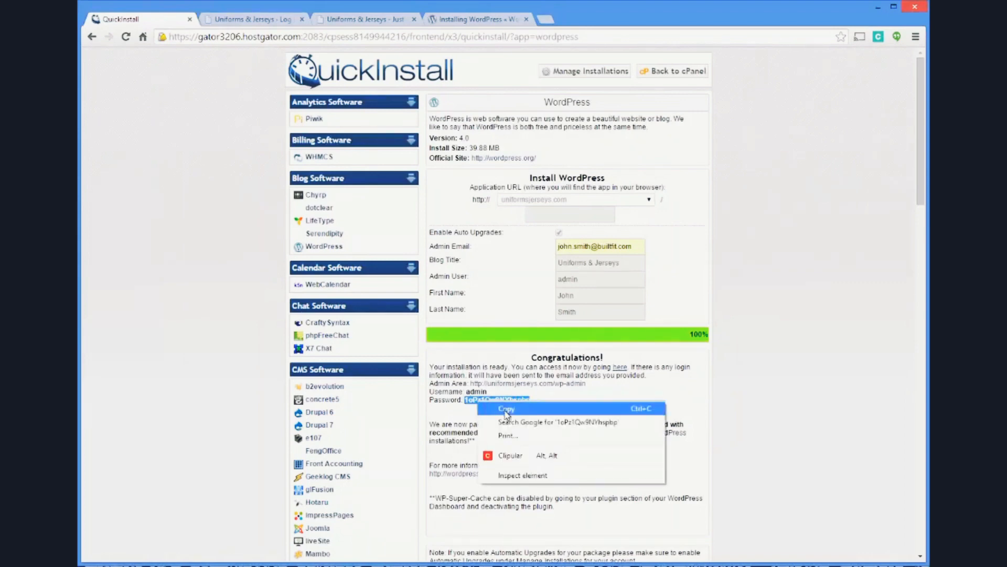
{"action": "left_click", "coordinate": [504, 411]}
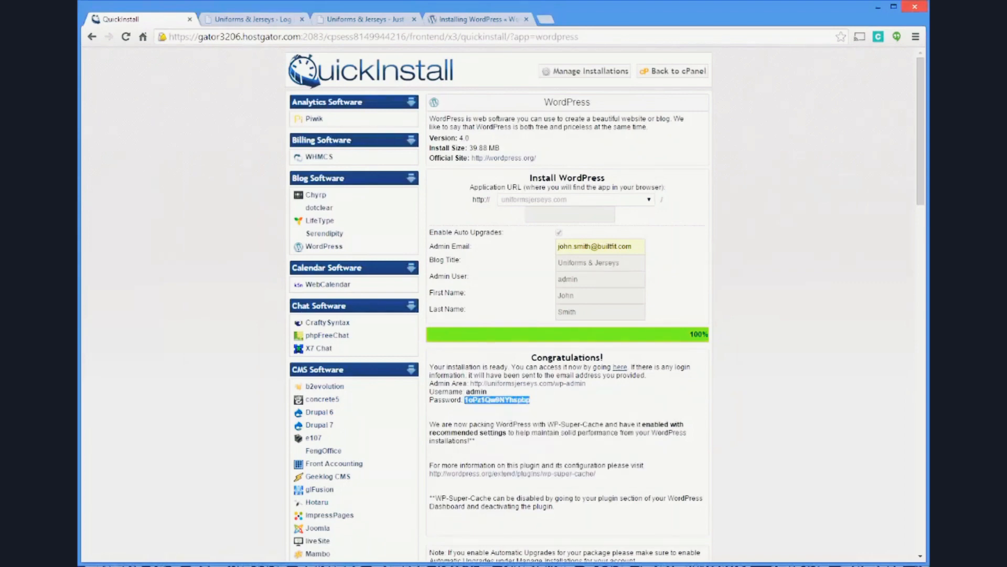
Return to the WordPress login page and log in as admin with the copied account password
{"action": "left_click", "coordinate": [254, 21]}
{"action": "type", "text": "admin"}
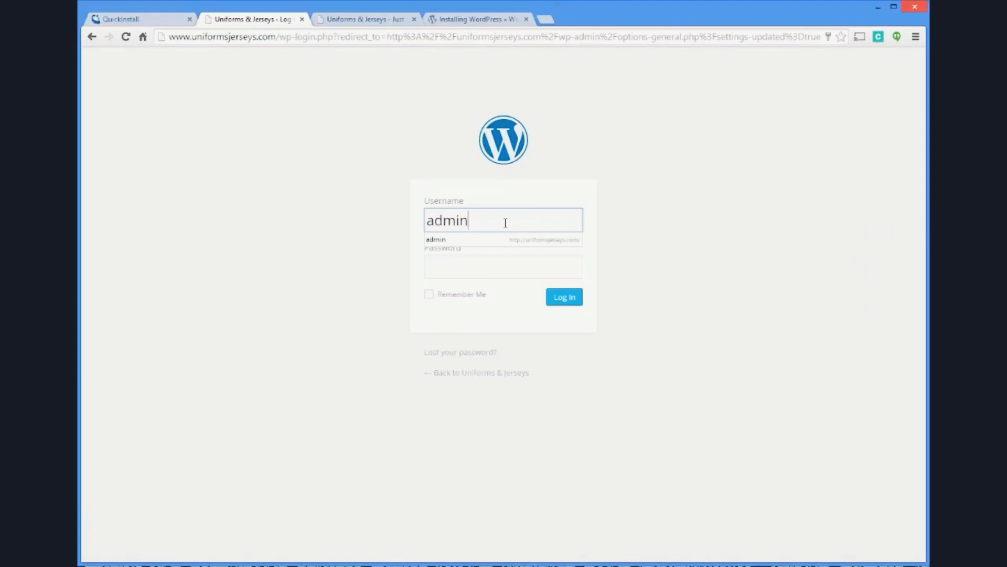
{"action": "key", "text": "Tab"}
{"action": "key", "text": "ctrl+v"}
{"action": "key", "text": "Return"}
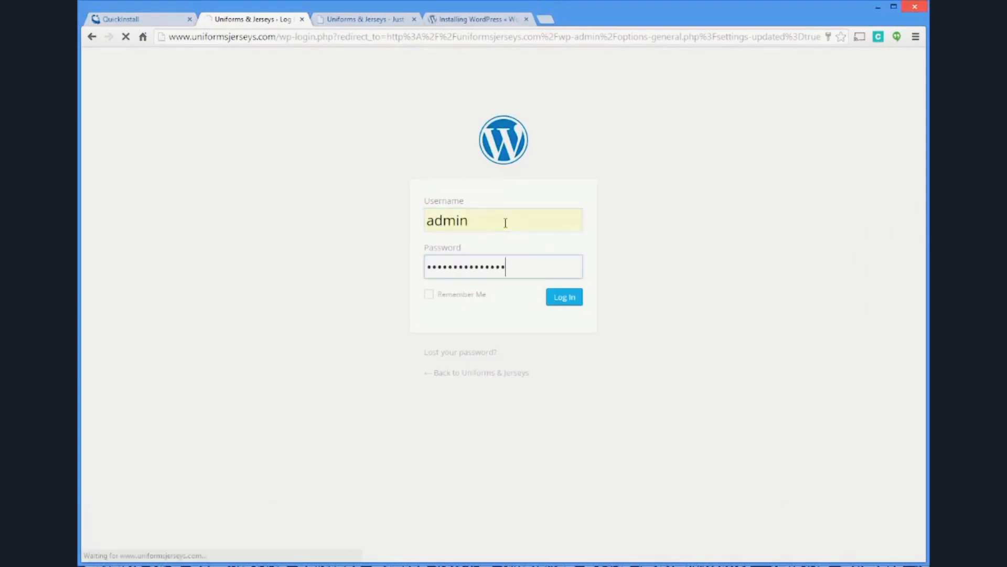
Reload the public site uniformsjerseys.com to check its tagline, and return to the WordPress dashboard
{"action": "left_click", "coordinate": [378, 19]}
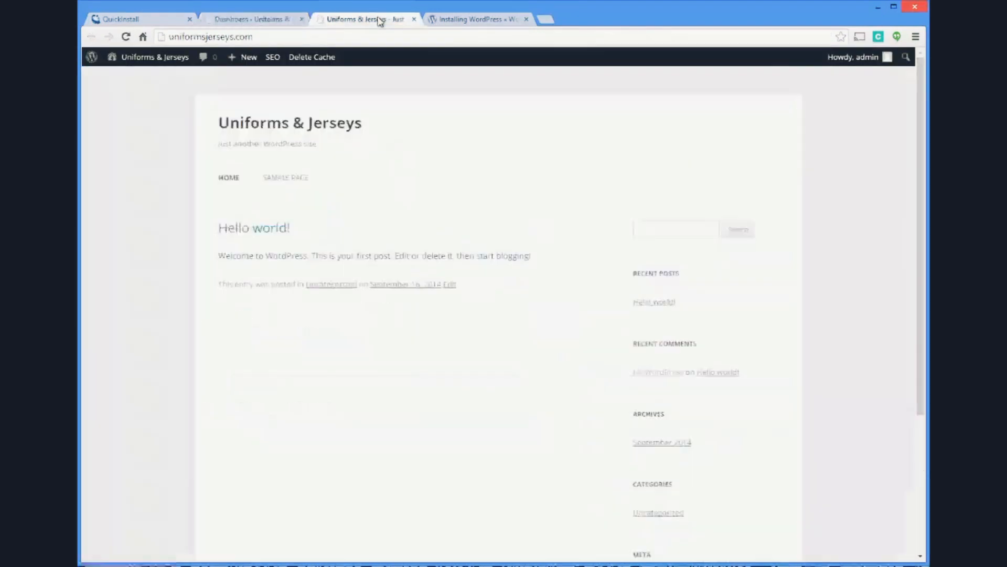
{"action": "left_click", "coordinate": [380, 37]}
{"action": "key", "text": "Return"}
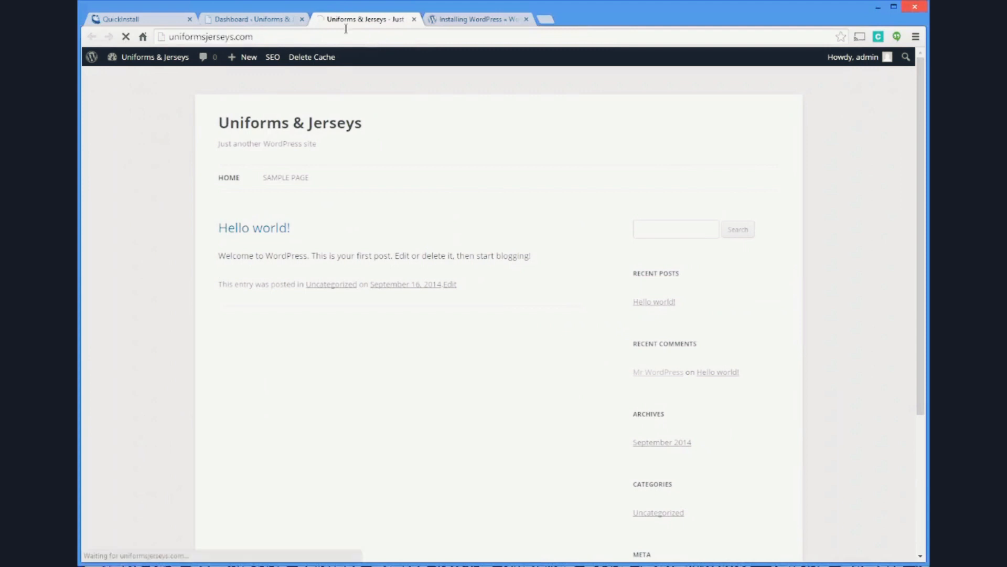
{"action": "left_click", "coordinate": [283, 21]}
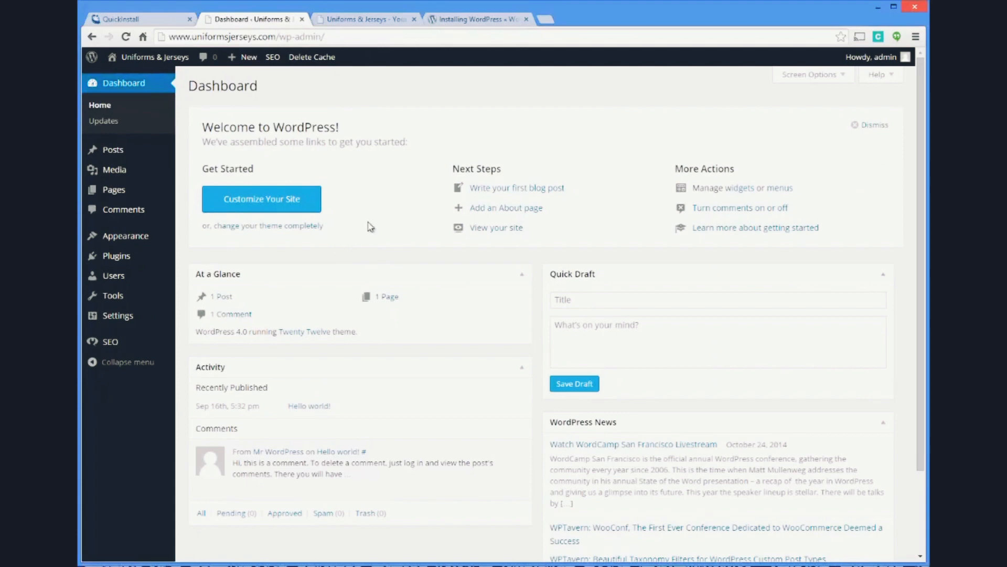
Open the Yoast SEO General Settings and examine the tracking, security and Webmaster Tools verification options
{"action": "mouse_move", "coordinate": [118, 346]}
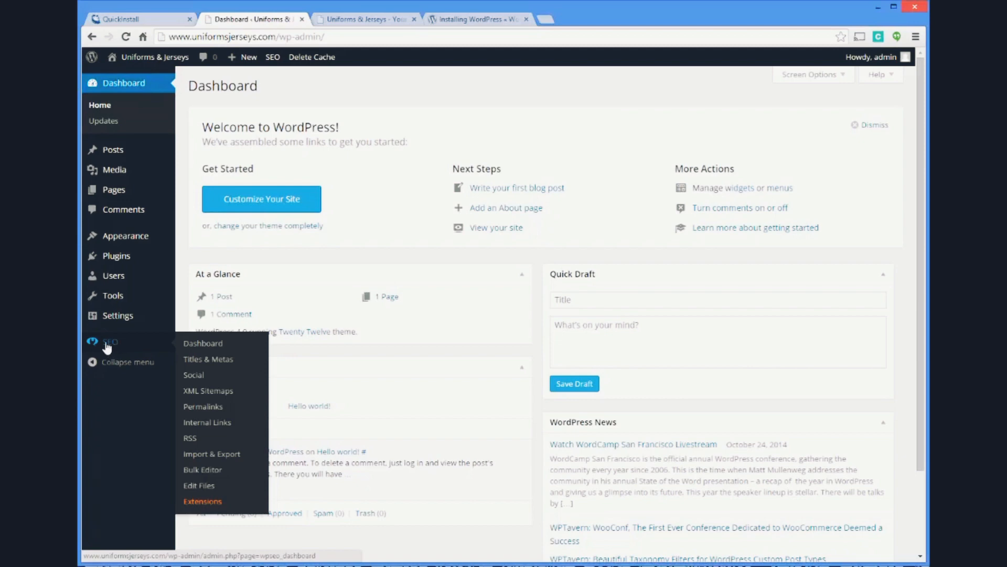
{"action": "left_click", "coordinate": [217, 344]}
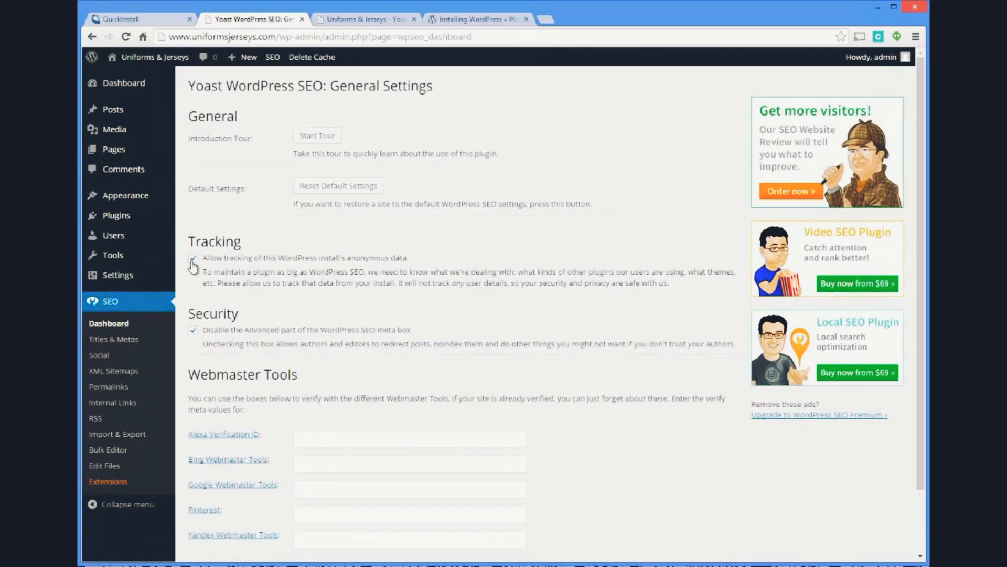
{"action": "scroll", "coordinate": [310, 241], "scroll_direction": "down", "scroll_amount": 2}
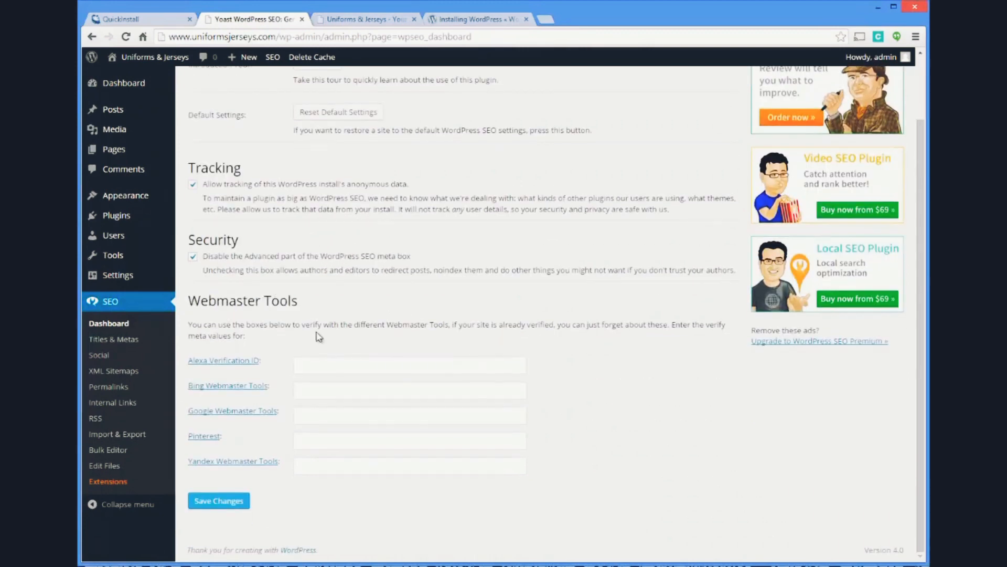
{"action": "left_click", "coordinate": [304, 415]}
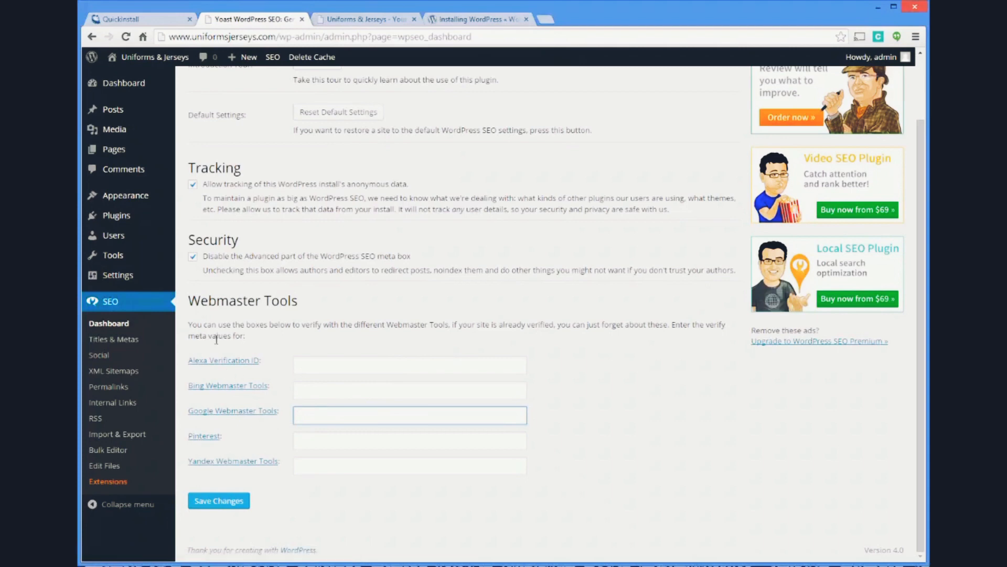
Examine Yoast's Titles & Metas settings, covering the general title separator and meta options, homepage templates and post types
{"action": "left_click", "coordinate": [116, 342]}
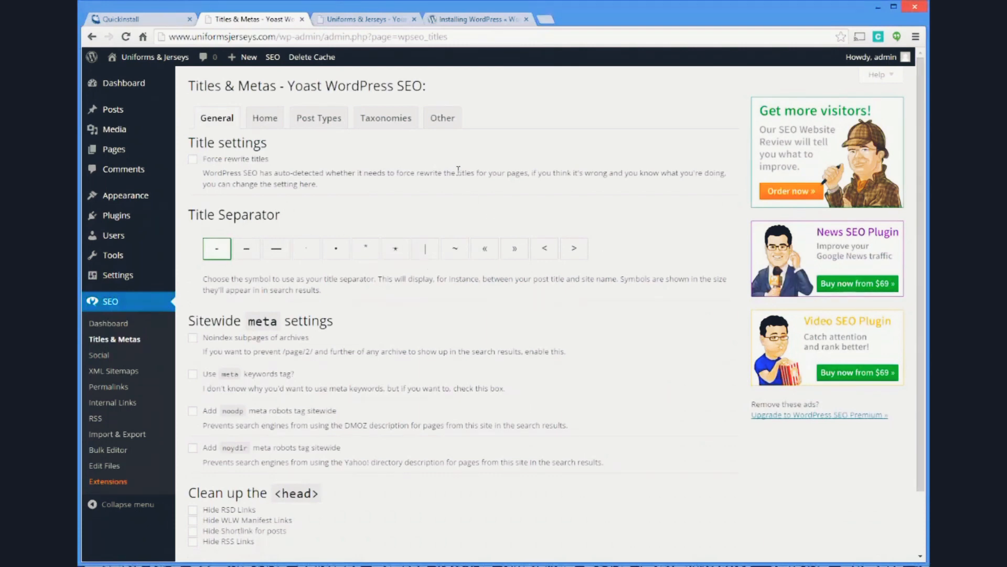
{"action": "scroll", "coordinate": [459, 169], "scroll_direction": "down", "scroll_amount": 2}
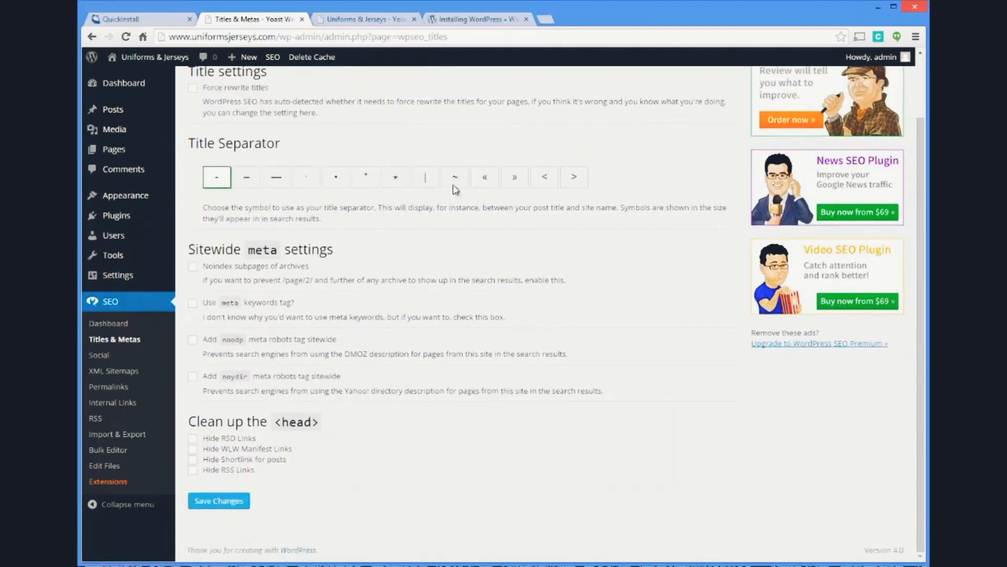
{"action": "scroll", "coordinate": [454, 189], "scroll_direction": "up", "scroll_amount": 2}
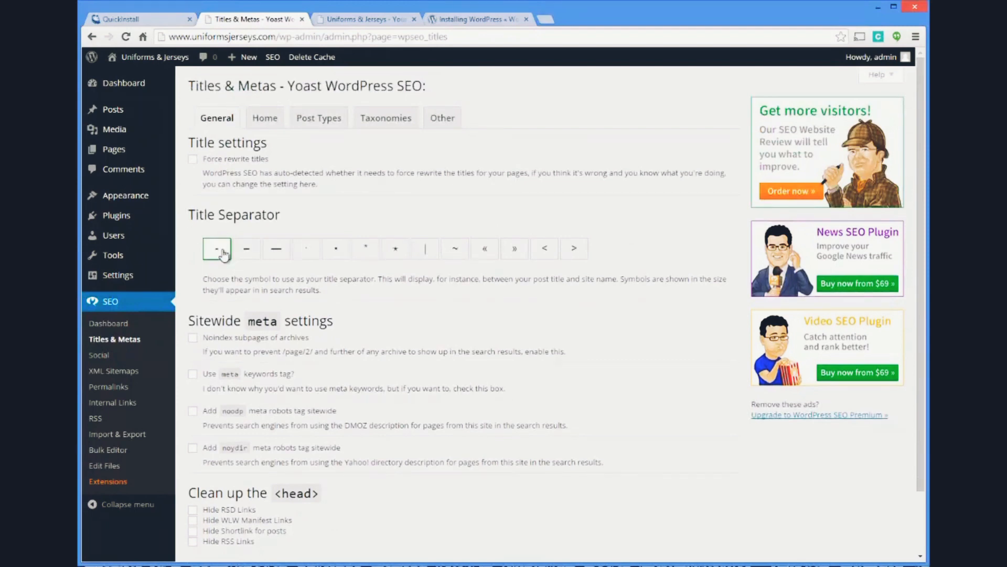
{"action": "left_click", "coordinate": [265, 119]}
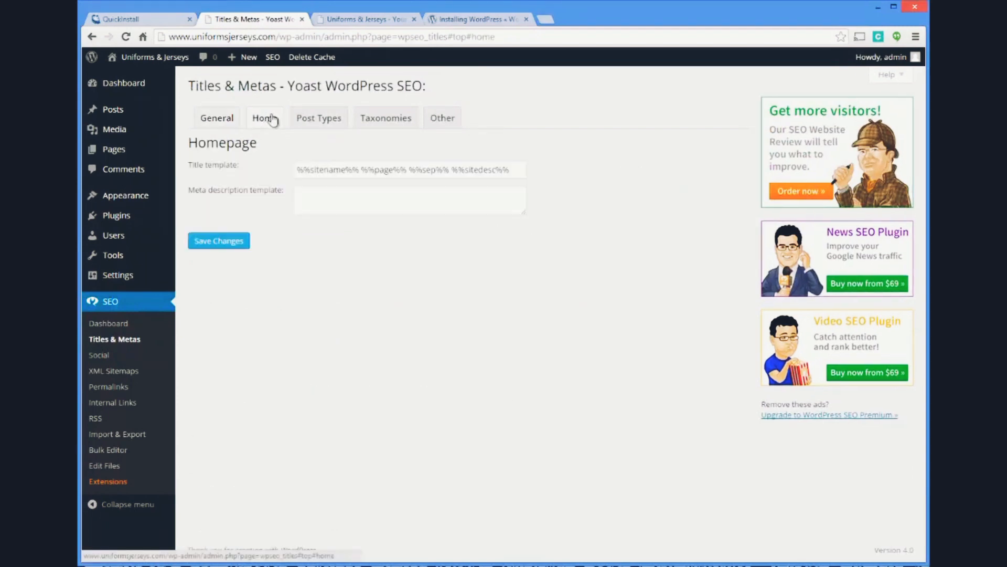
{"action": "left_click", "coordinate": [305, 117]}
{"action": "left_click", "coordinate": [223, 117]}
{"action": "scroll", "coordinate": [371, 173], "scroll_direction": "down", "scroll_amount": 2}
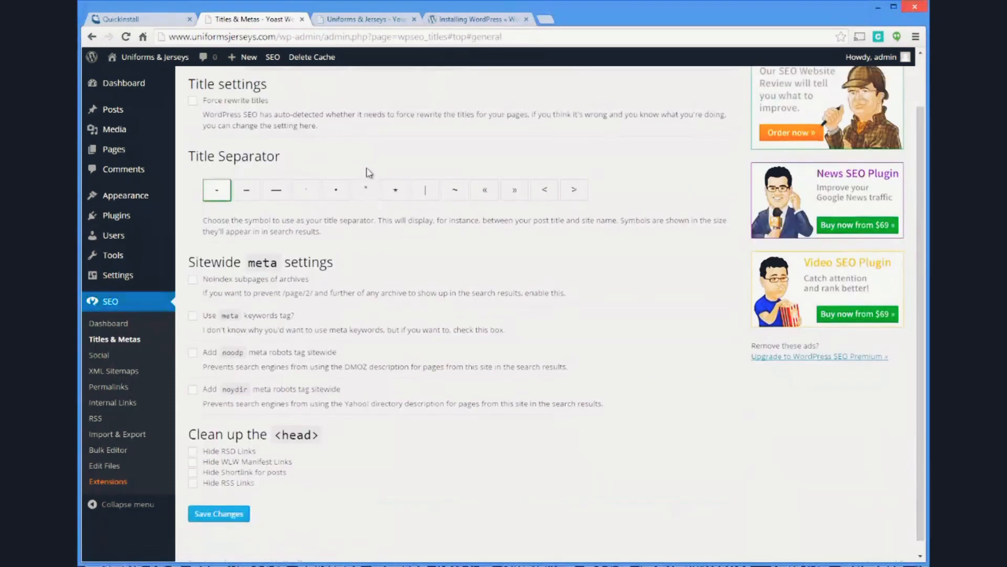
{"action": "scroll", "coordinate": [393, 155], "scroll_direction": "down", "scroll_amount": 1}
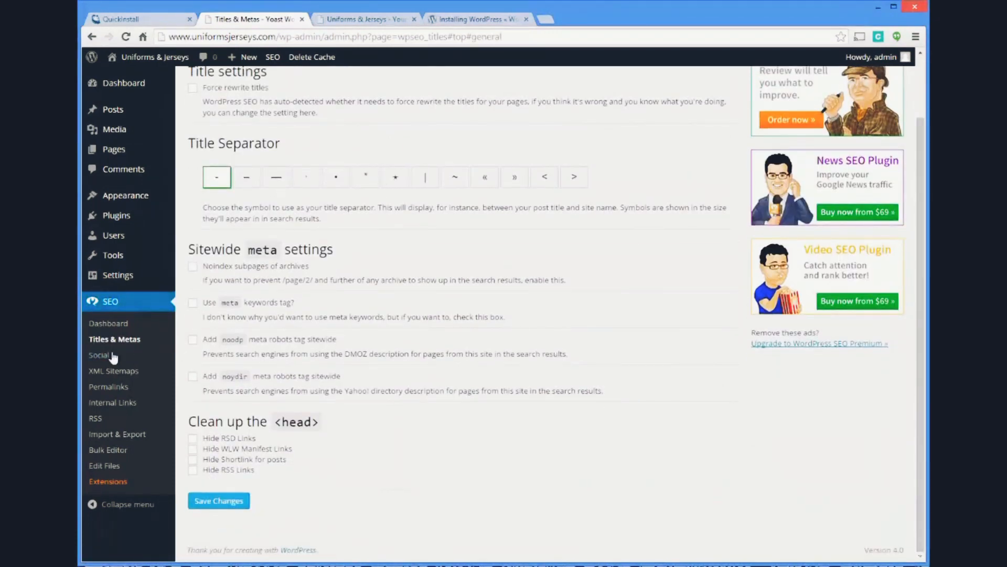
Examine Yoast's Social settings for Facebook and its Permalinks settings
{"action": "left_click", "coordinate": [94, 356]}
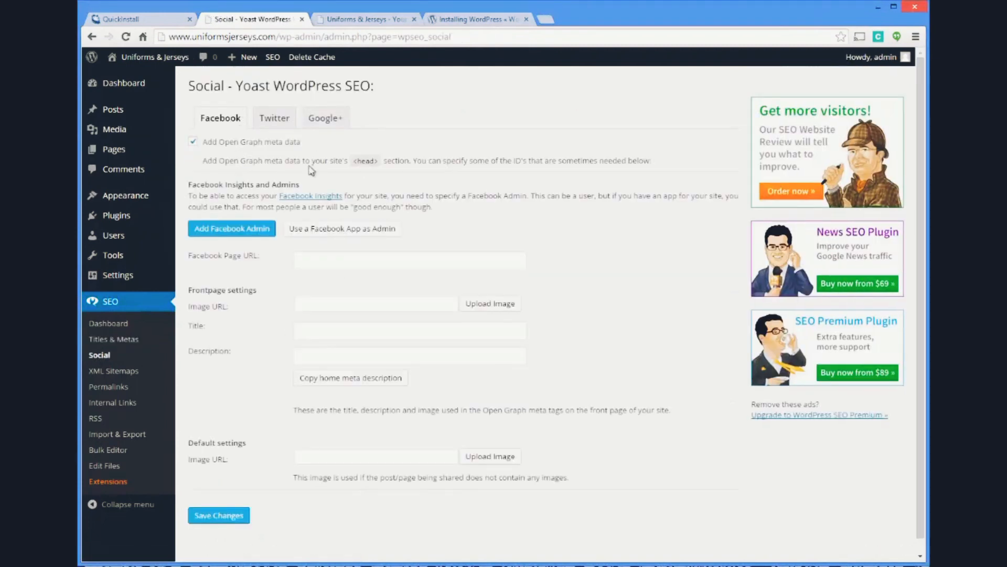
{"action": "left_click", "coordinate": [299, 259]}
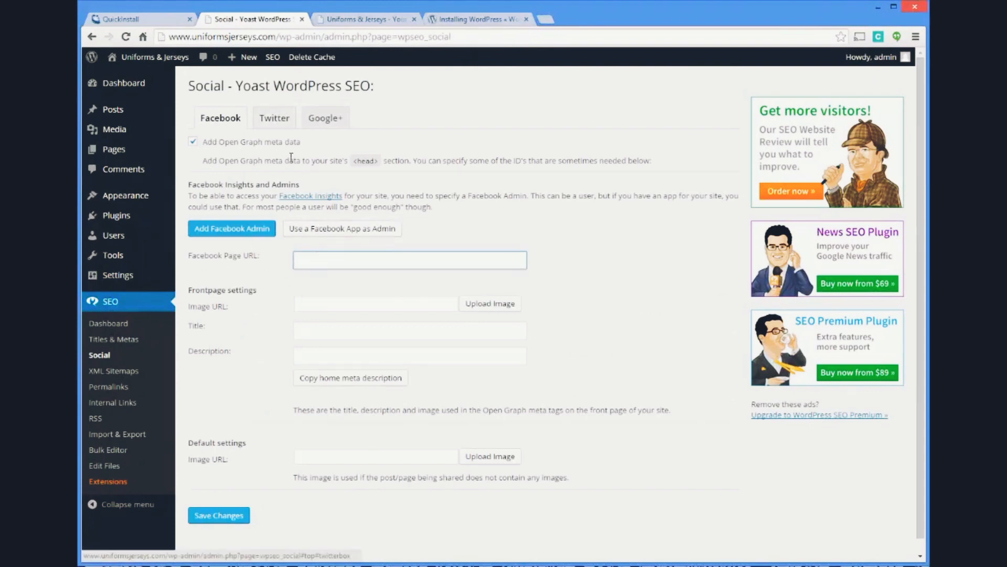
{"action": "scroll", "coordinate": [302, 203], "scroll_direction": "down", "scroll_amount": 1}
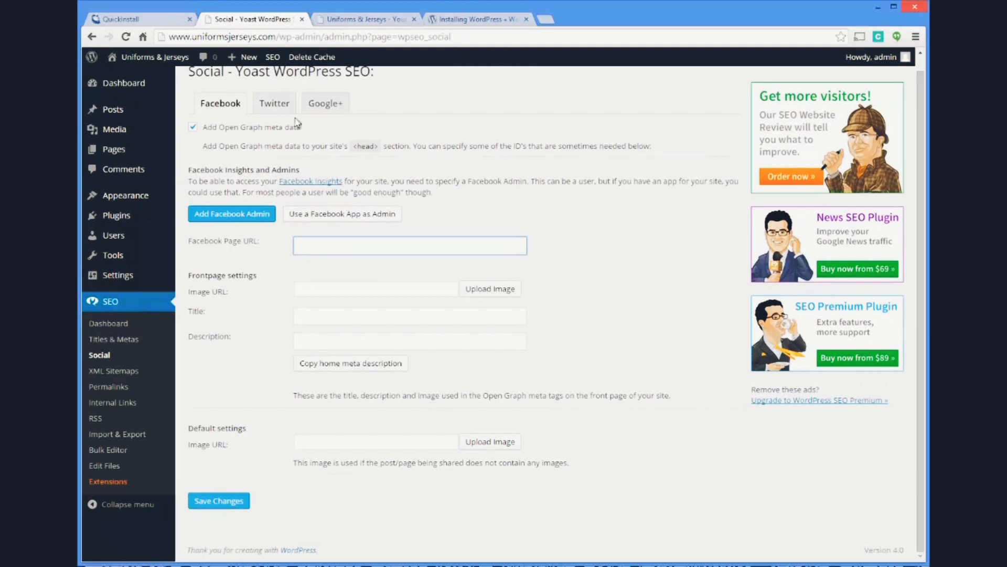
{"action": "scroll", "coordinate": [136, 307], "scroll_direction": "up", "scroll_amount": 1}
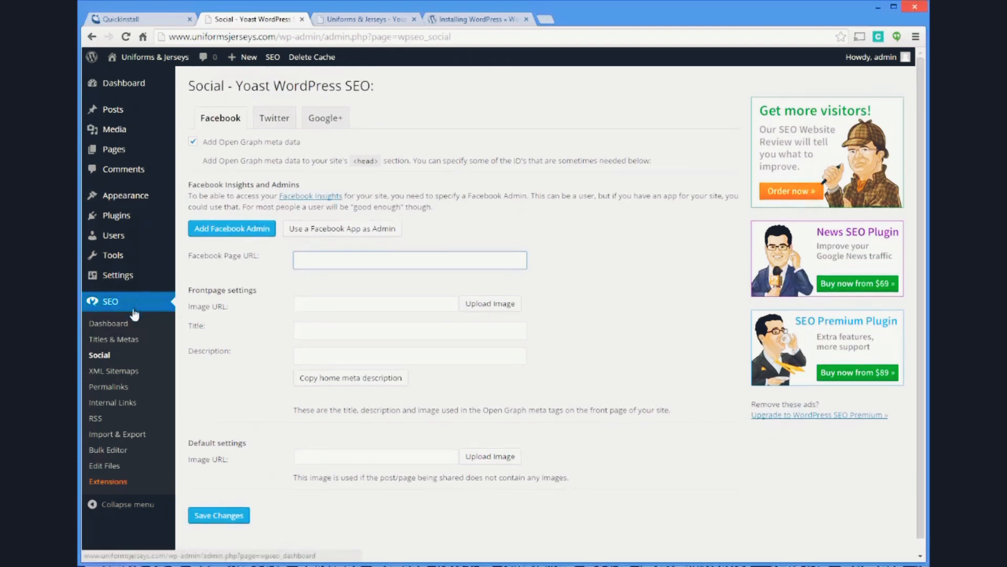
{"action": "left_click", "coordinate": [124, 387]}
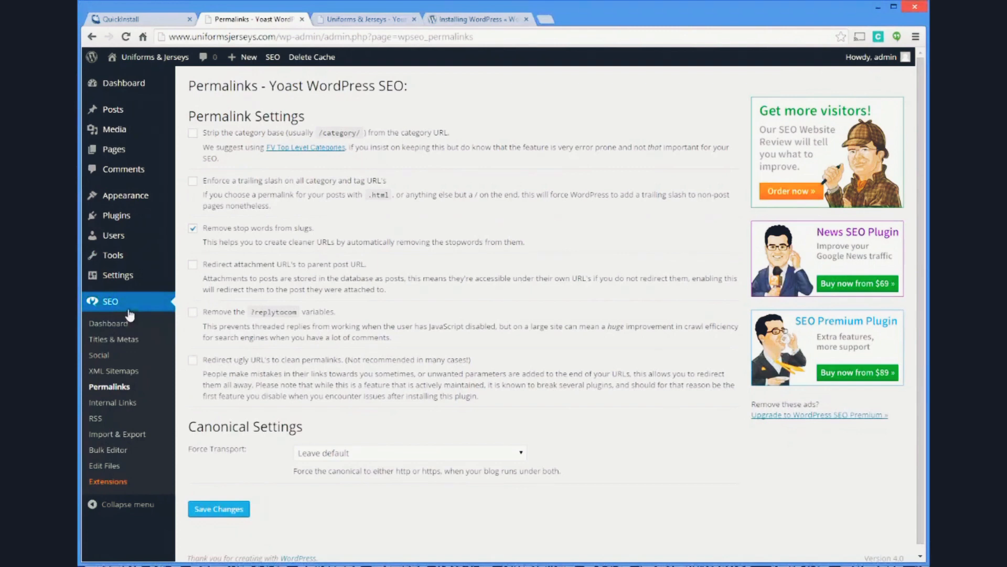
In the WordPress Permalink Settings, set the URL structure to Post name and save the change
{"action": "left_click", "coordinate": [116, 276]}
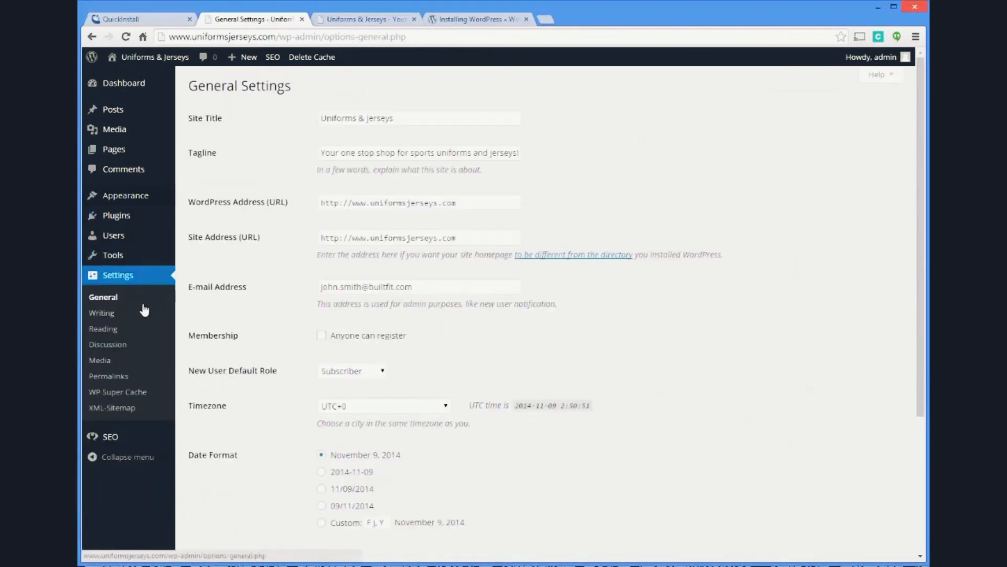
{"action": "left_click", "coordinate": [110, 375]}
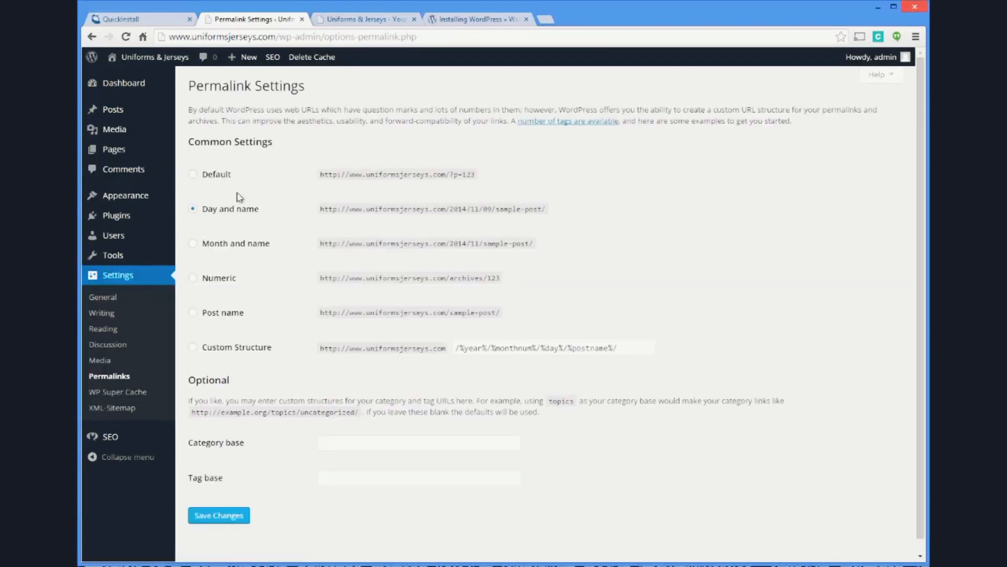
{"action": "left_click", "coordinate": [193, 313]}
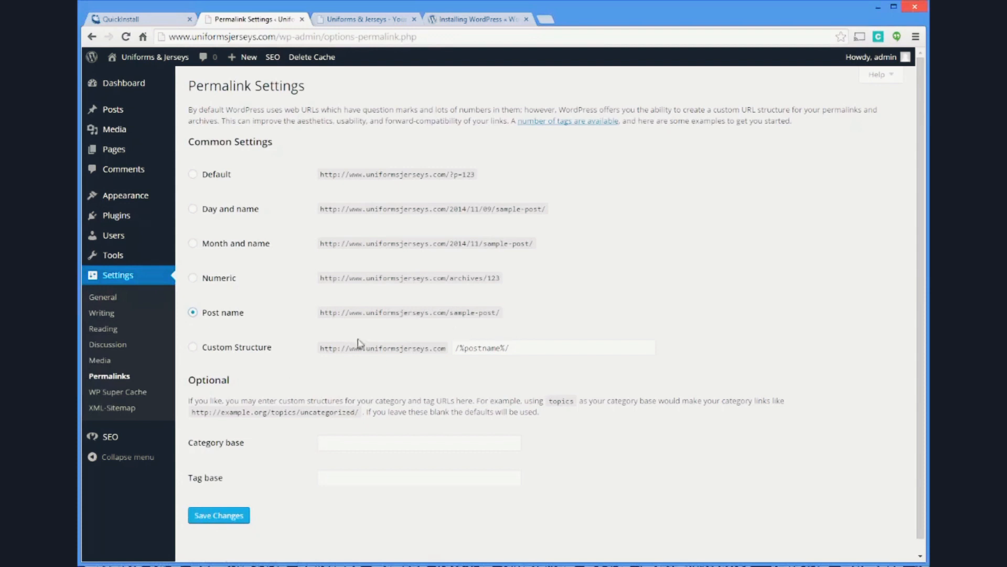
{"action": "left_click", "coordinate": [231, 517]}
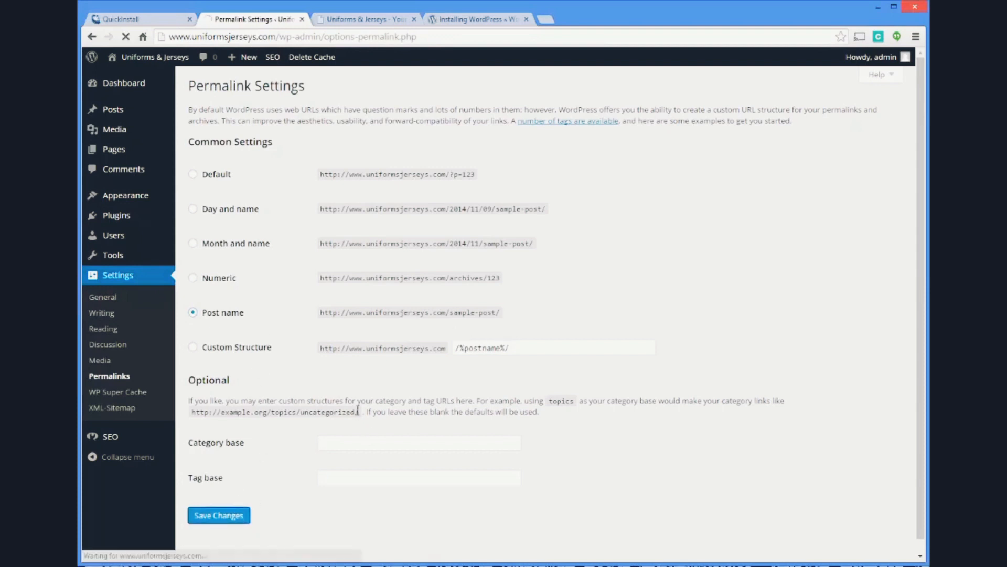
{"action": "scroll", "coordinate": [110, 284], "scroll_direction": "down", "scroll_amount": 1}
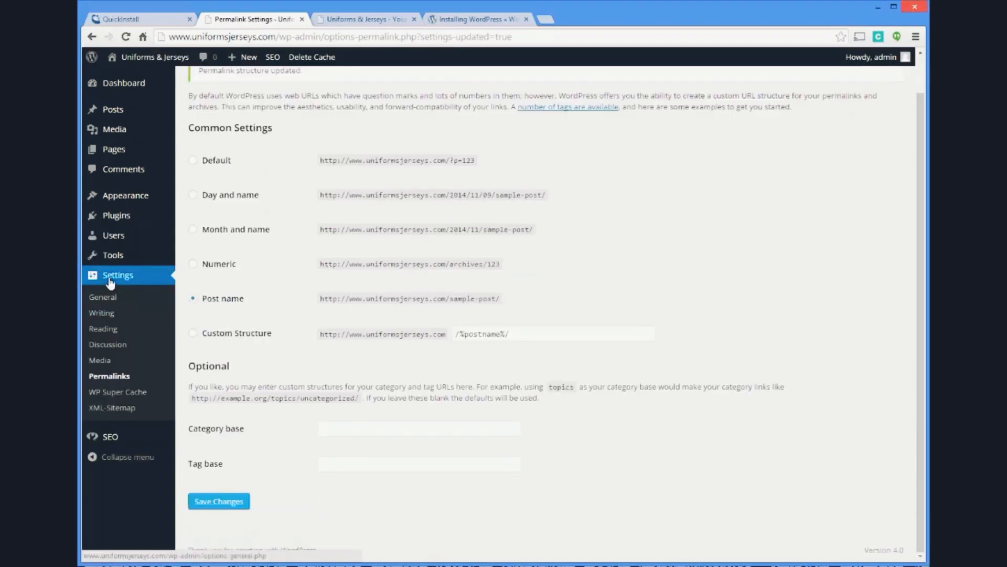
Go back to the Yoast SEO General Settings and look through the page once more
{"action": "left_click", "coordinate": [122, 437]}
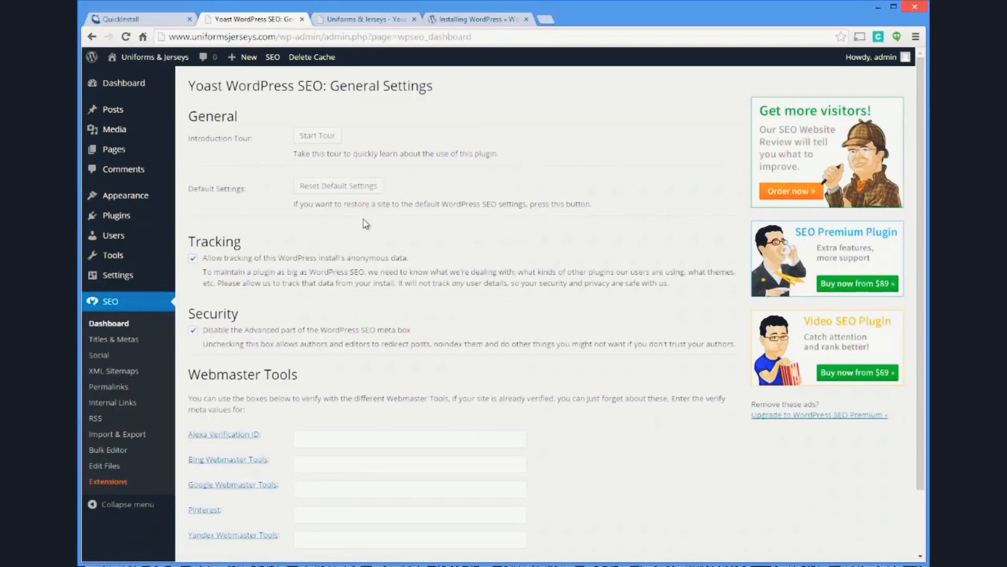
{"action": "scroll", "coordinate": [361, 214], "scroll_direction": "down", "scroll_amount": 3}
{"action": "scroll", "coordinate": [362, 231], "scroll_direction": "up", "scroll_amount": 2}
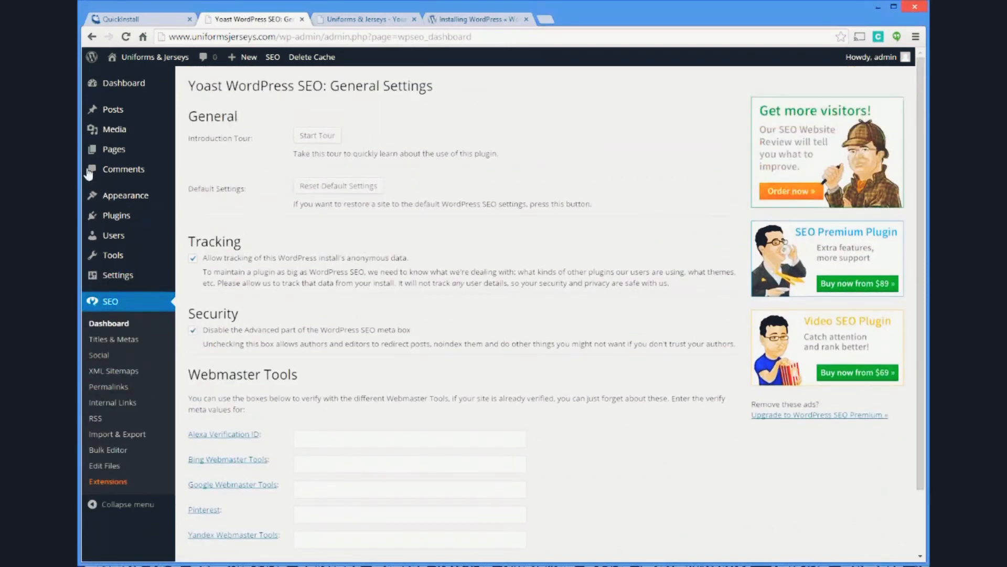
Open the "Hello world!" post for editing and examine its Yoast focus keyword, SEO title and meta description fields
{"action": "left_click", "coordinate": [112, 109]}
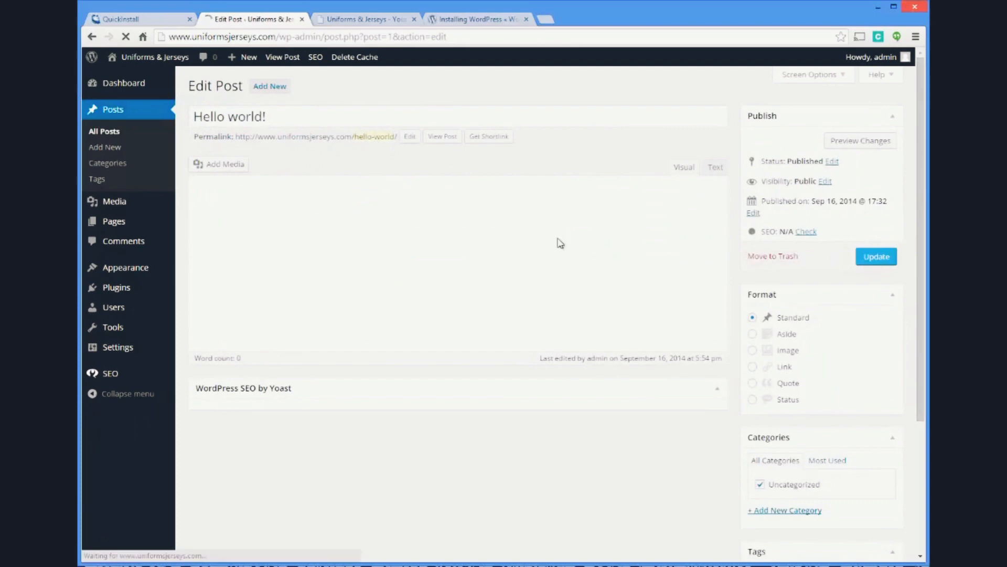
{"action": "scroll", "coordinate": [556, 234], "scroll_direction": "down", "scroll_amount": 4}
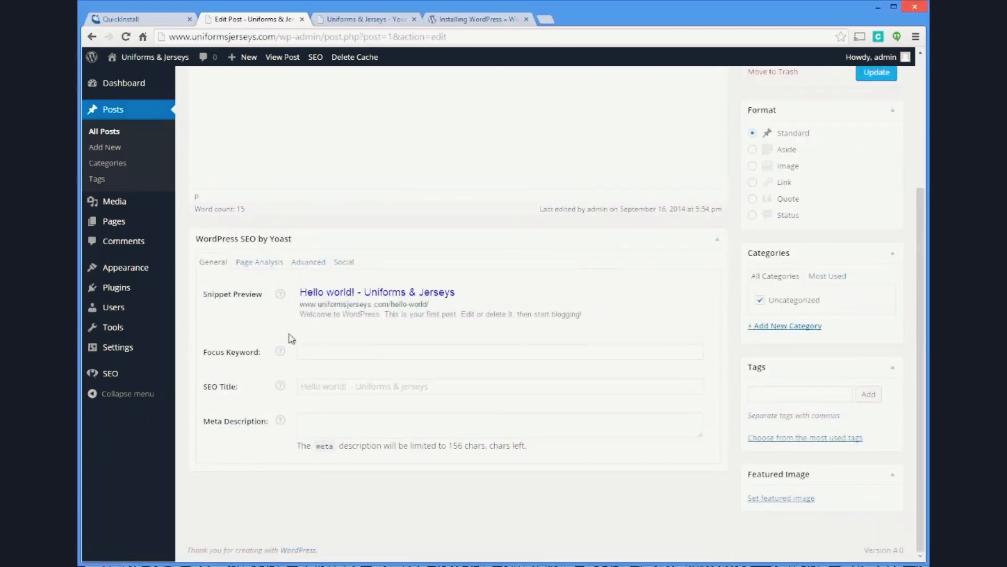
{"action": "left_click", "coordinate": [314, 349]}
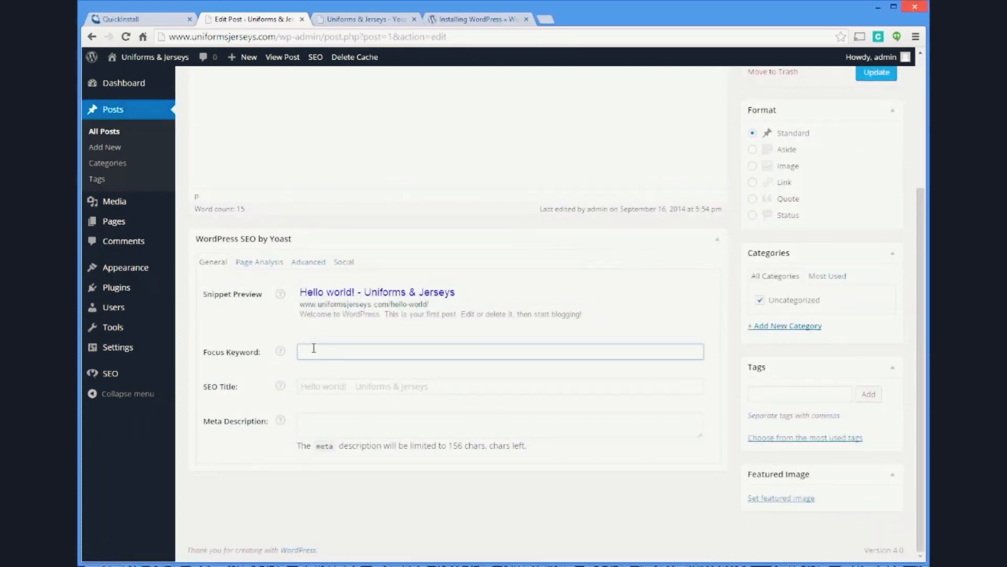
{"action": "left_click", "coordinate": [340, 387]}
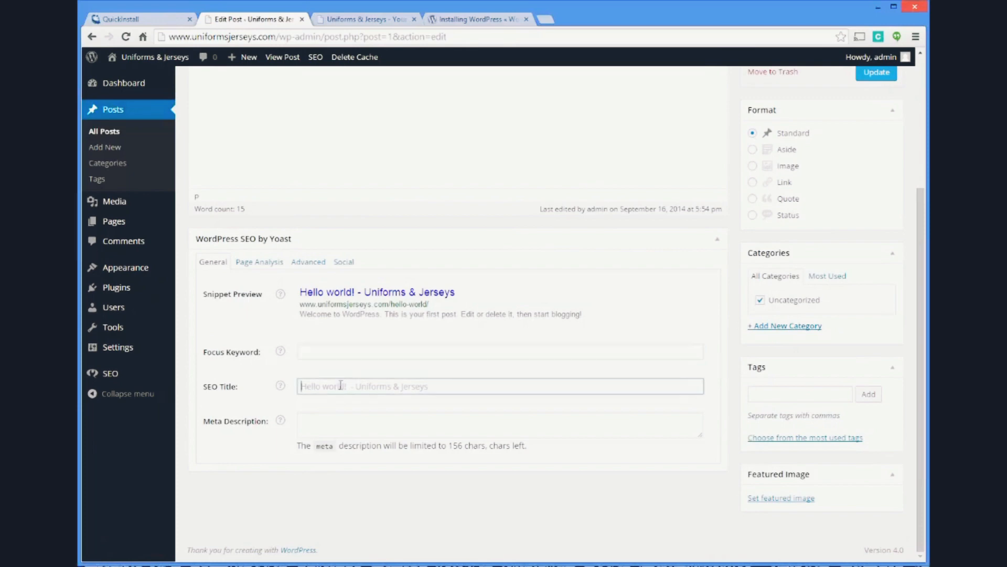
{"action": "left_click", "coordinate": [324, 425]}
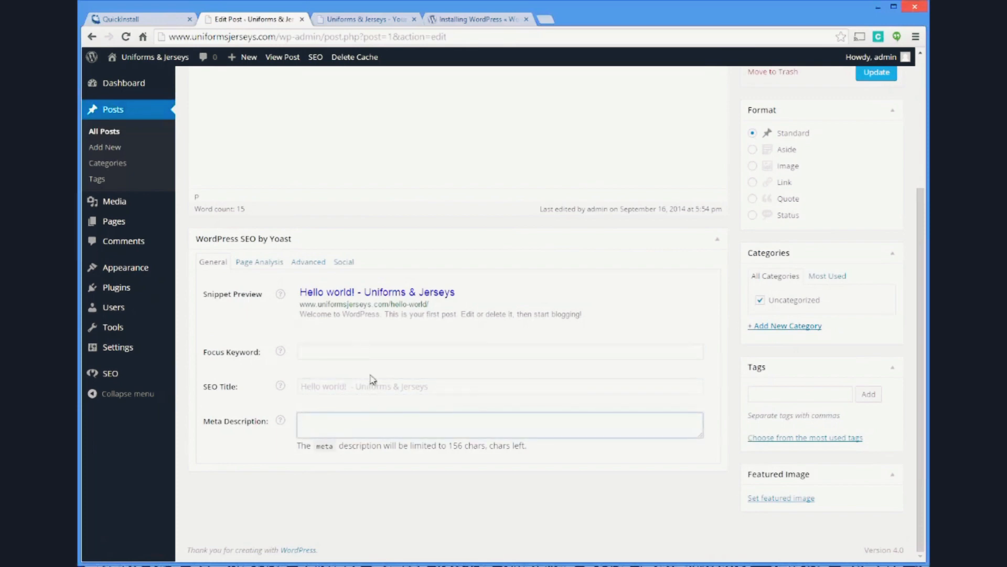
{"action": "scroll", "coordinate": [373, 381], "scroll_direction": "up", "scroll_amount": 4}
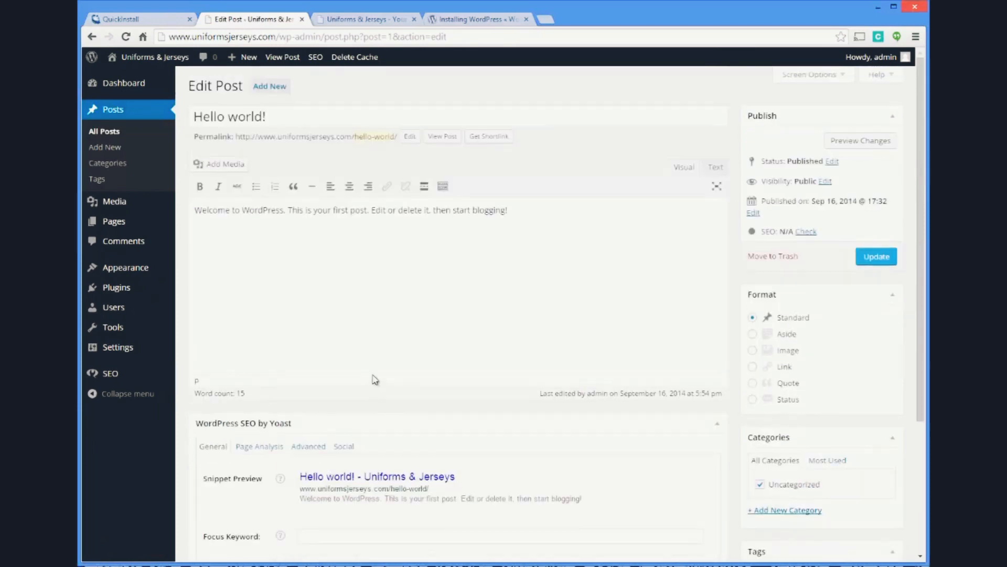
Return to the WordPress Dashboard home and look over its welcome, activity and news sections
{"action": "left_click", "coordinate": [125, 86]}
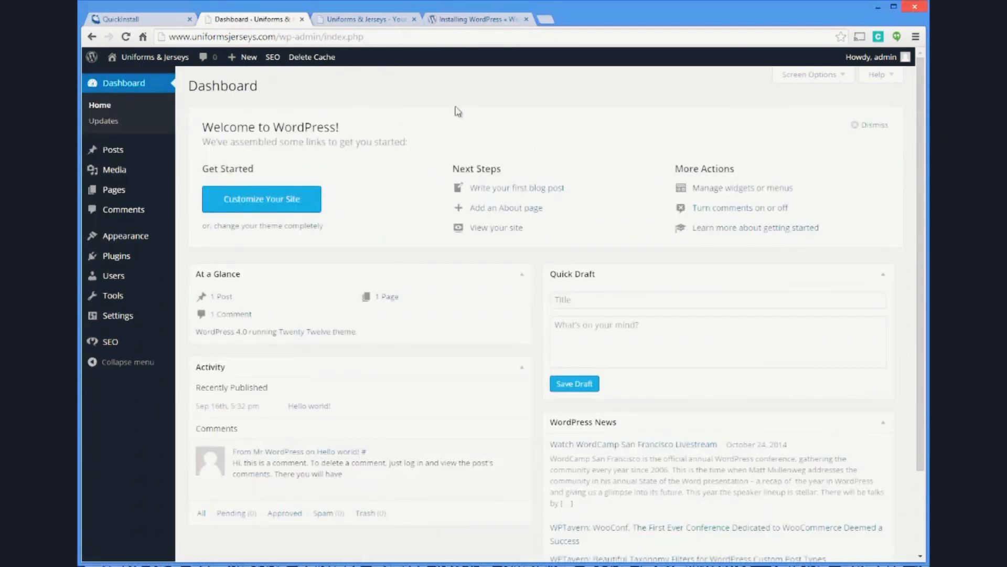
{"action": "scroll", "coordinate": [378, 94], "scroll_direction": "down", "scroll_amount": 2}
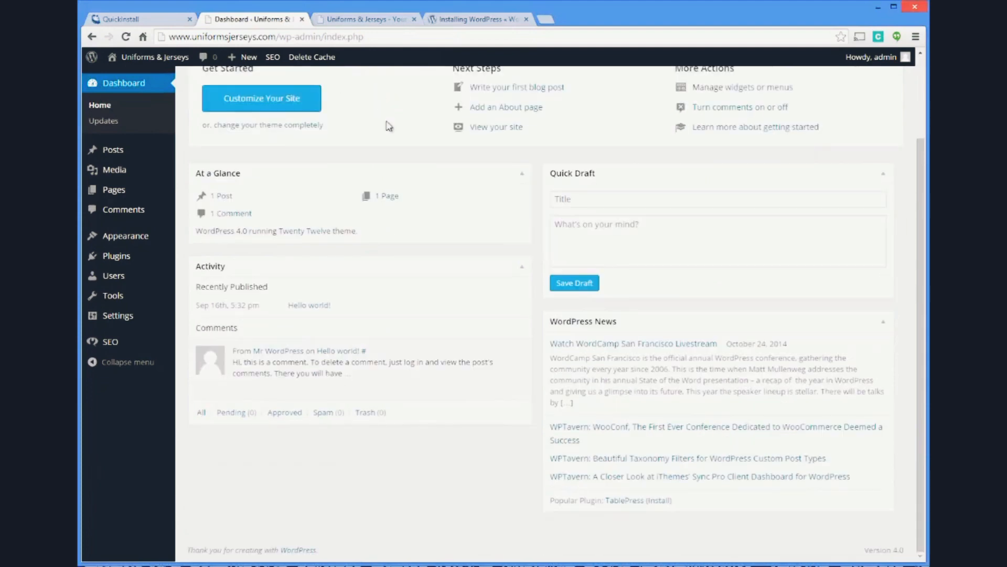
{"action": "scroll", "coordinate": [391, 126], "scroll_direction": "up", "scroll_amount": 2}
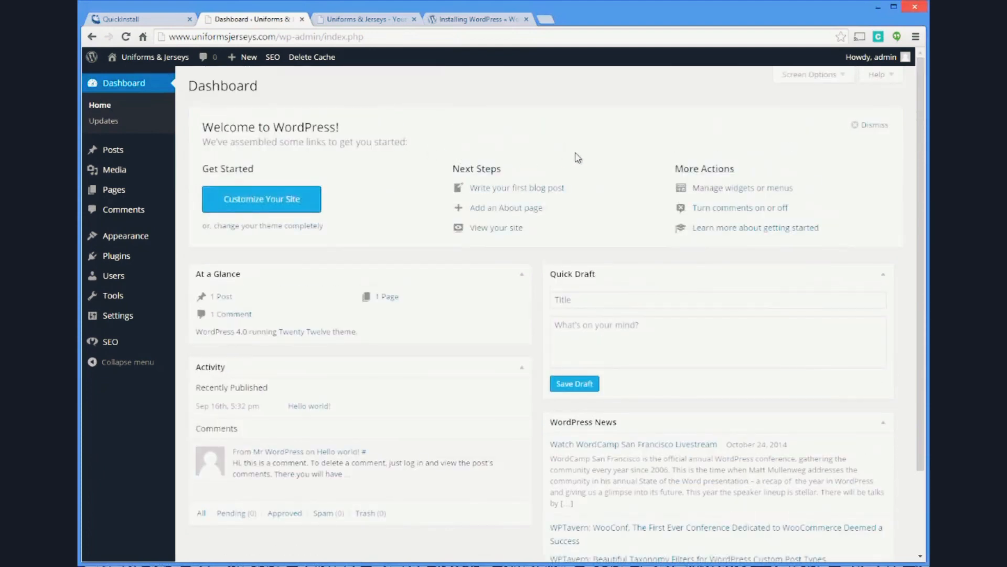